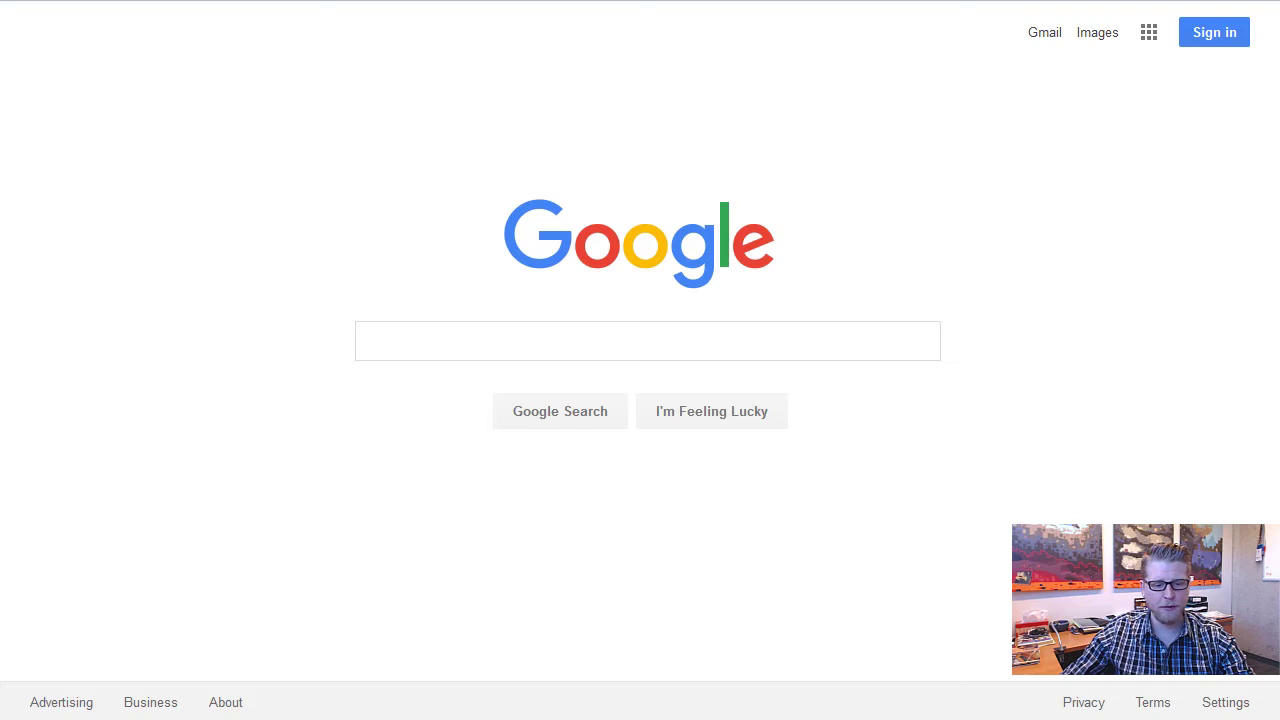
Switch to the Outlook 'Health Challenge Tracking' email and open its goo.gl tracking link
key("alt+Tab")
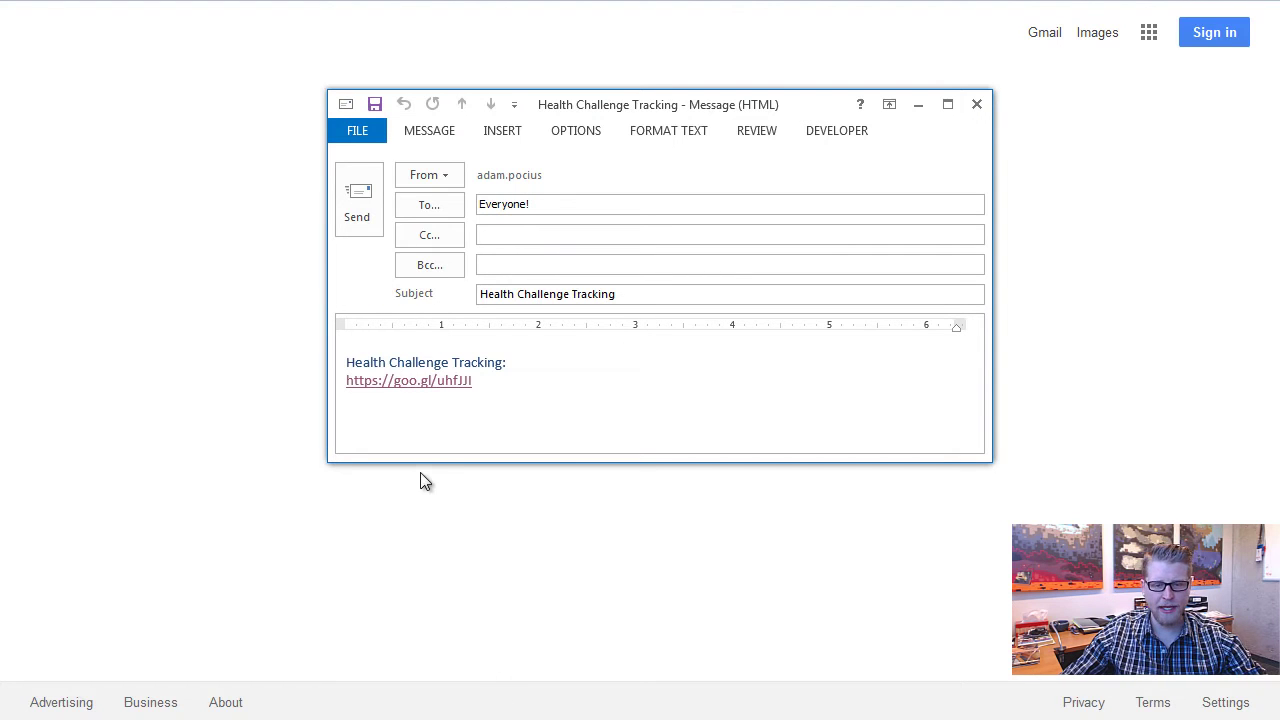
left_click(405, 382, "ctrl")
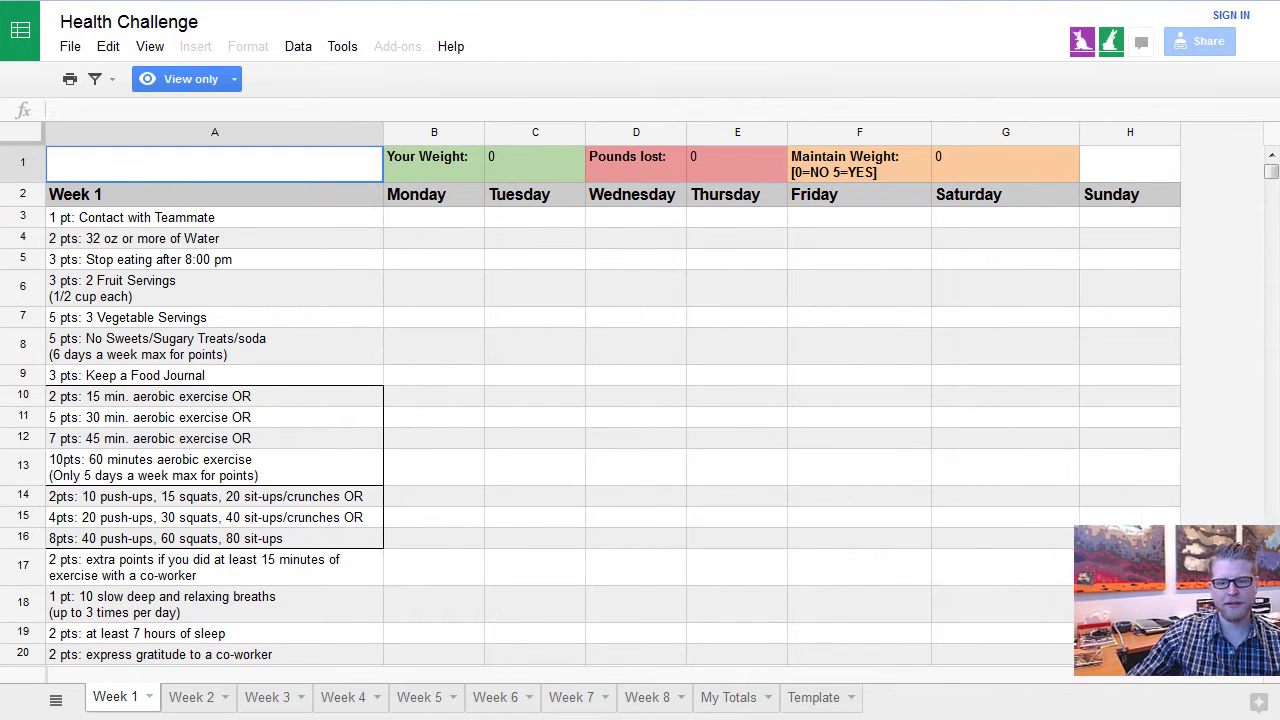
Scroll Week 1 down to its Totals row, then view the My Totals sheet
left_click(1271, 659)
left_click(1271, 659)
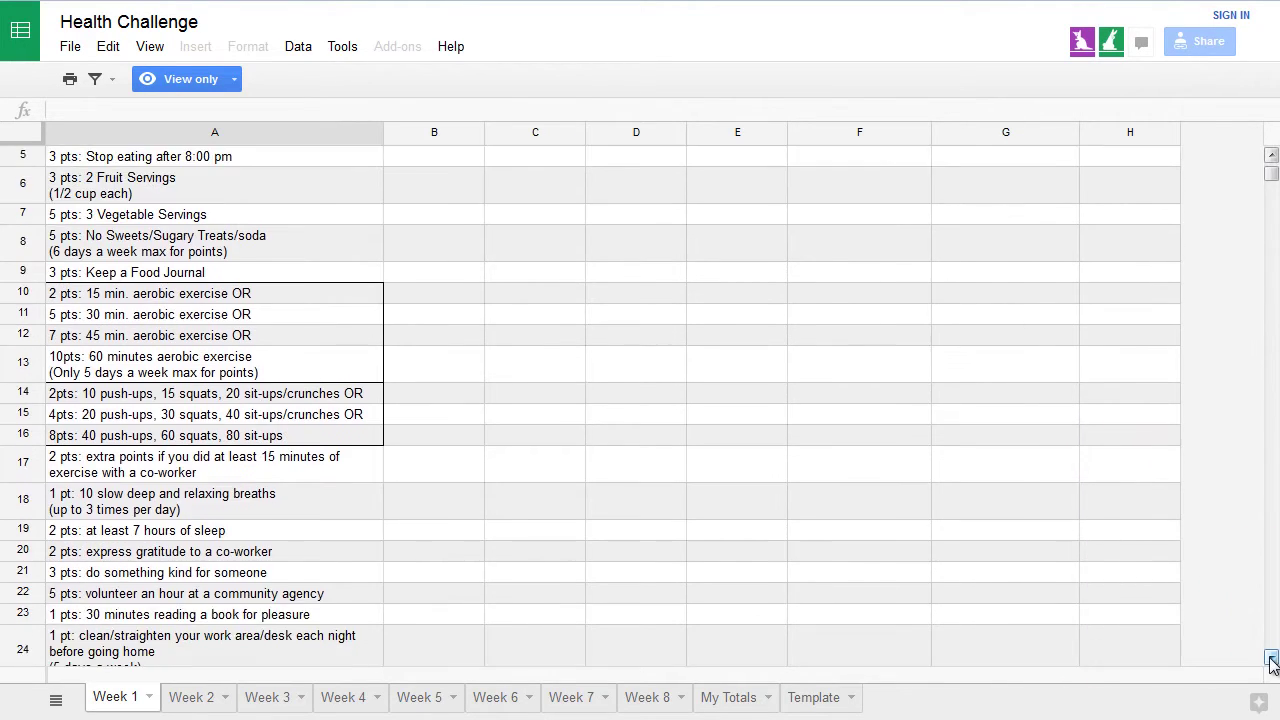
left_click(1271, 659)
left_click(1271, 659)
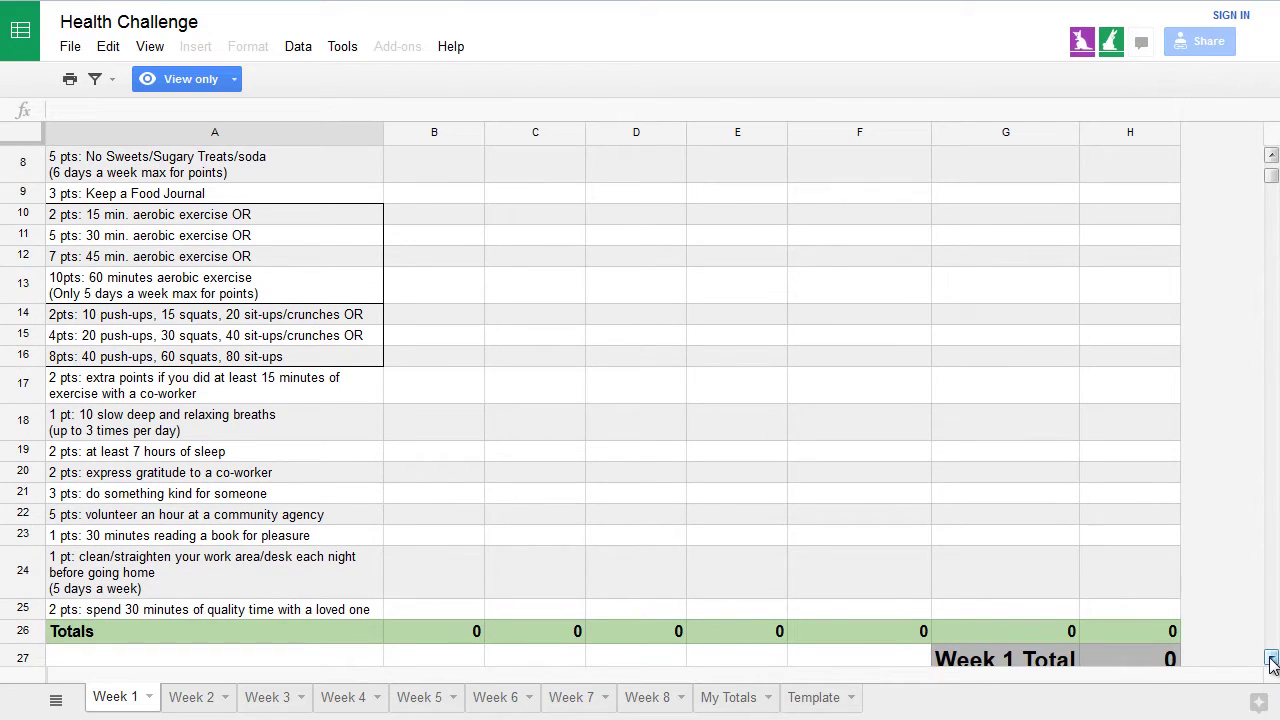
left_click(1271, 659)
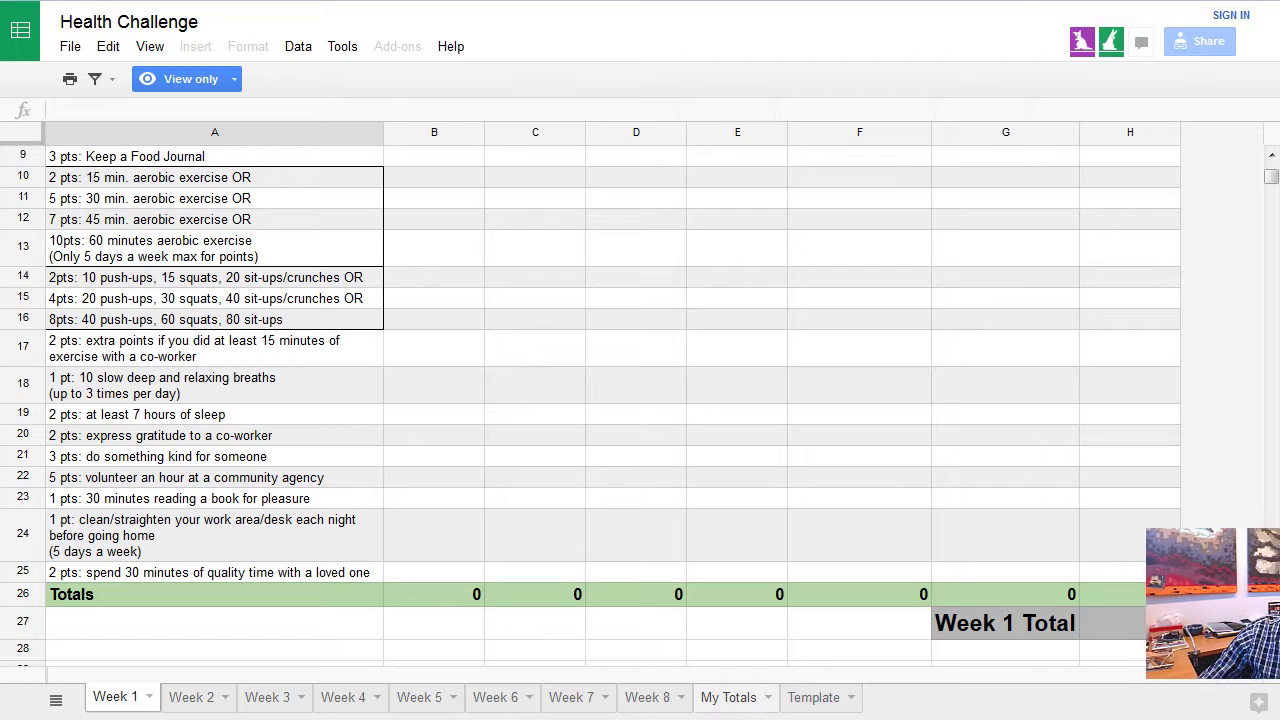
left_click(762, 708)
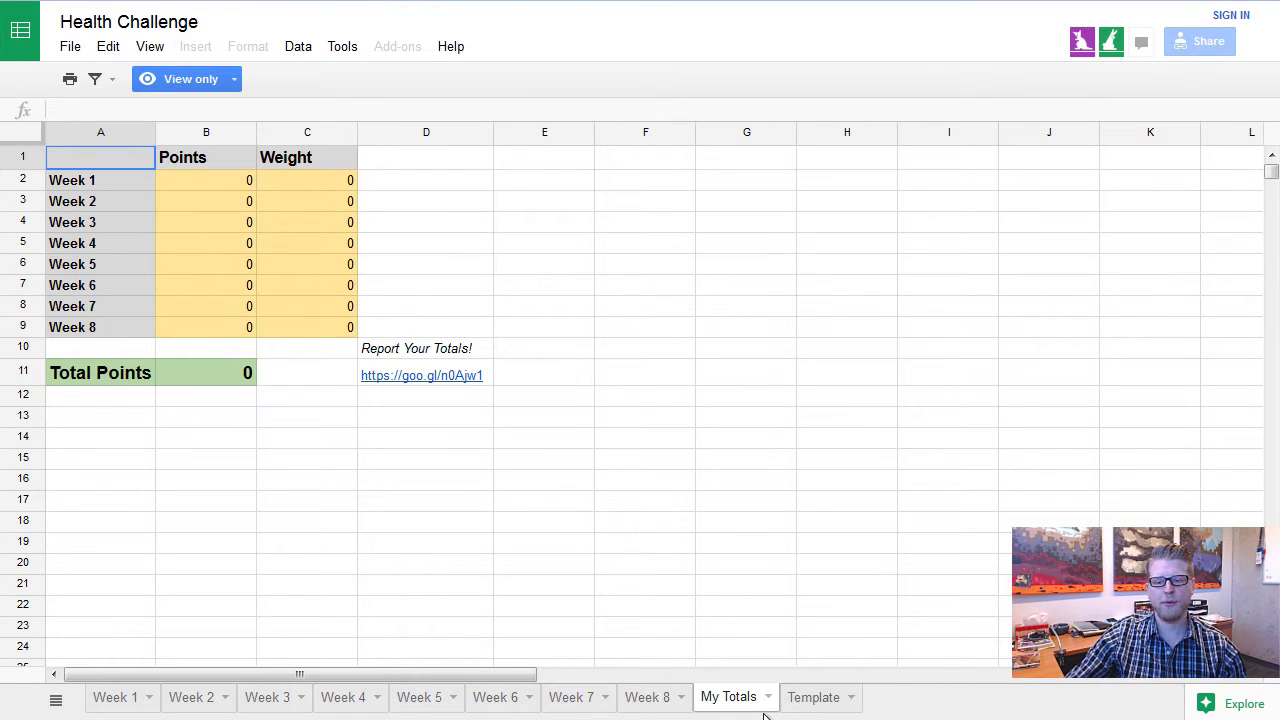
Return to the top of the Week 1 sheet and select Monday cells B3 and B4
left_click(118, 700)
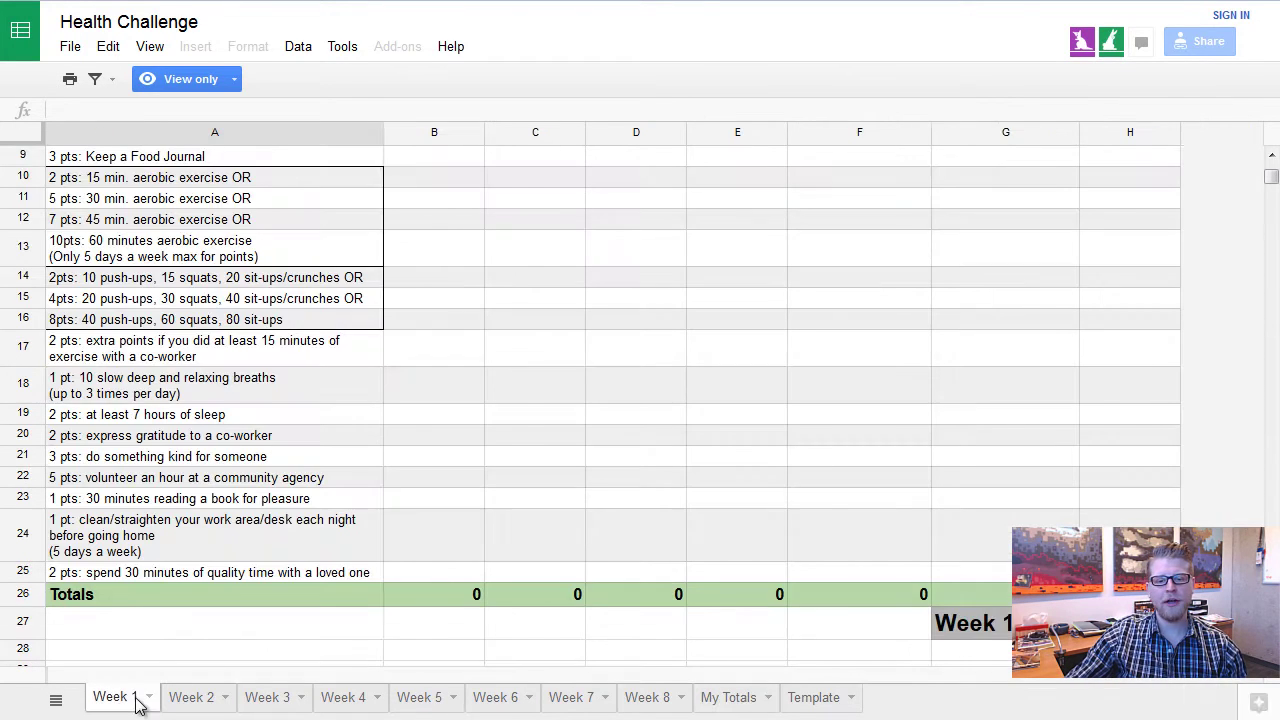
scroll(979, 486, "up", 5)
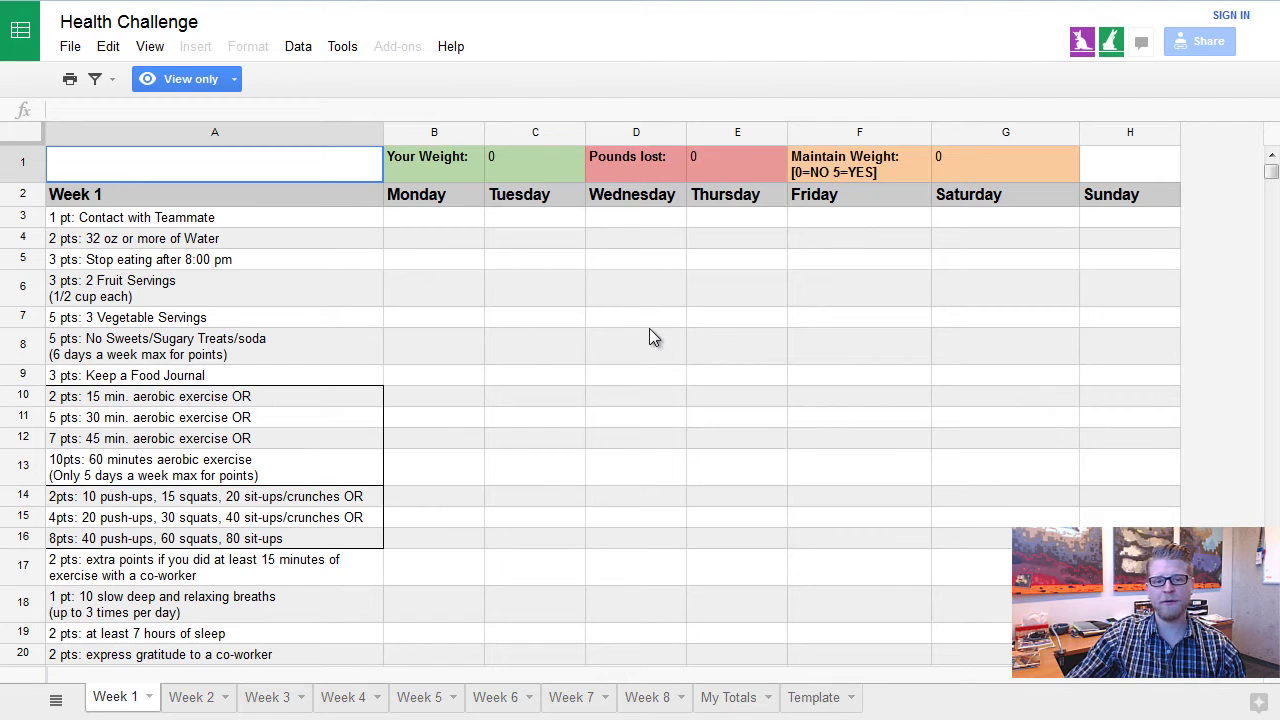
left_click(423, 222)
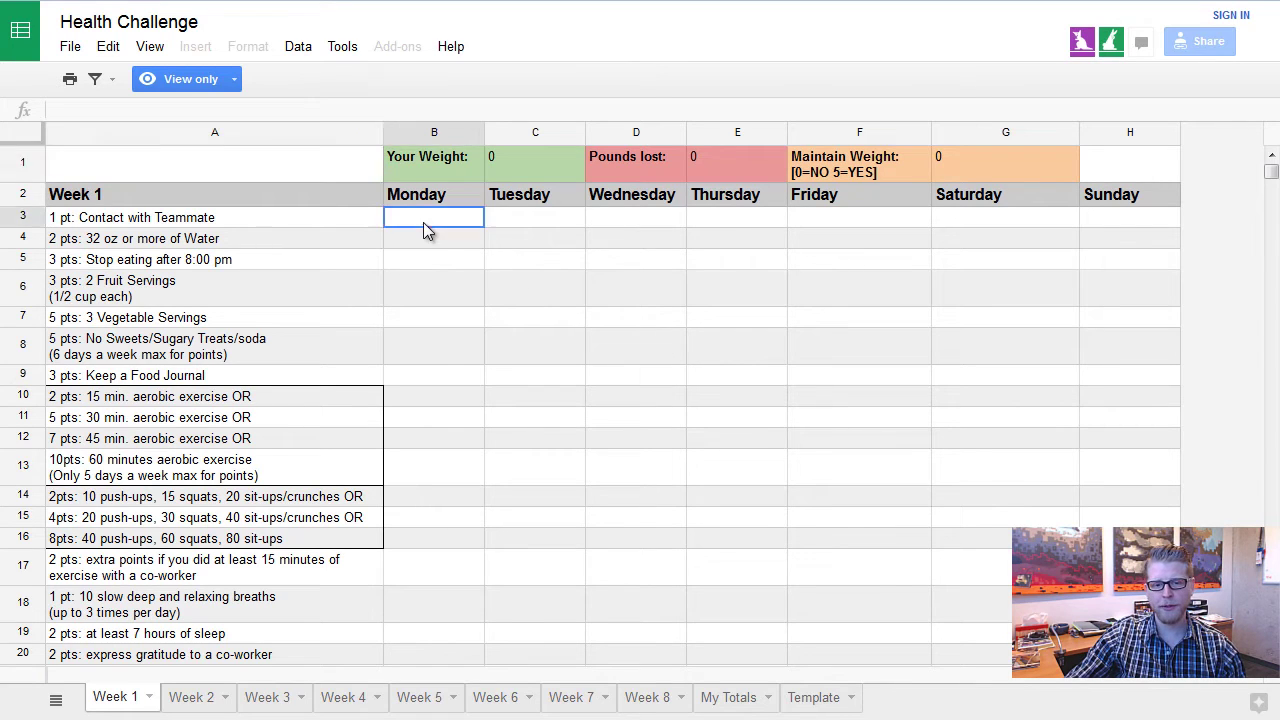
left_click(472, 338)
left_click(431, 238)
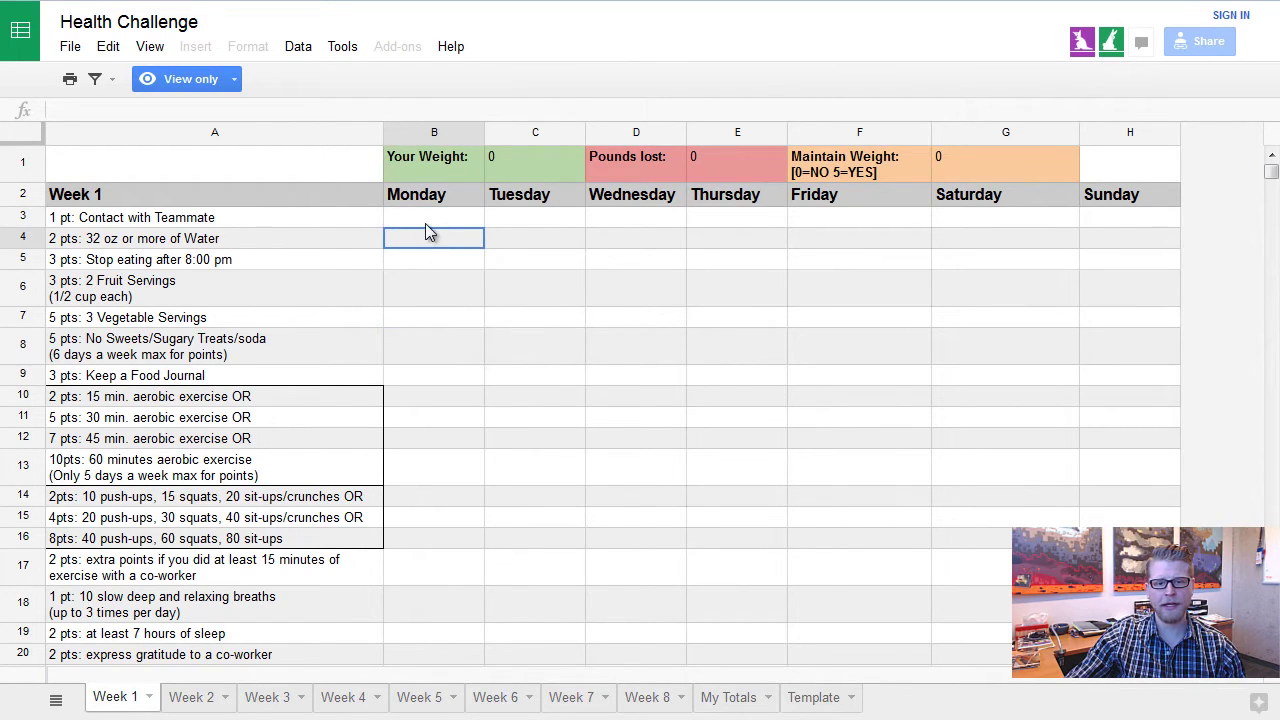
left_click(425, 222)
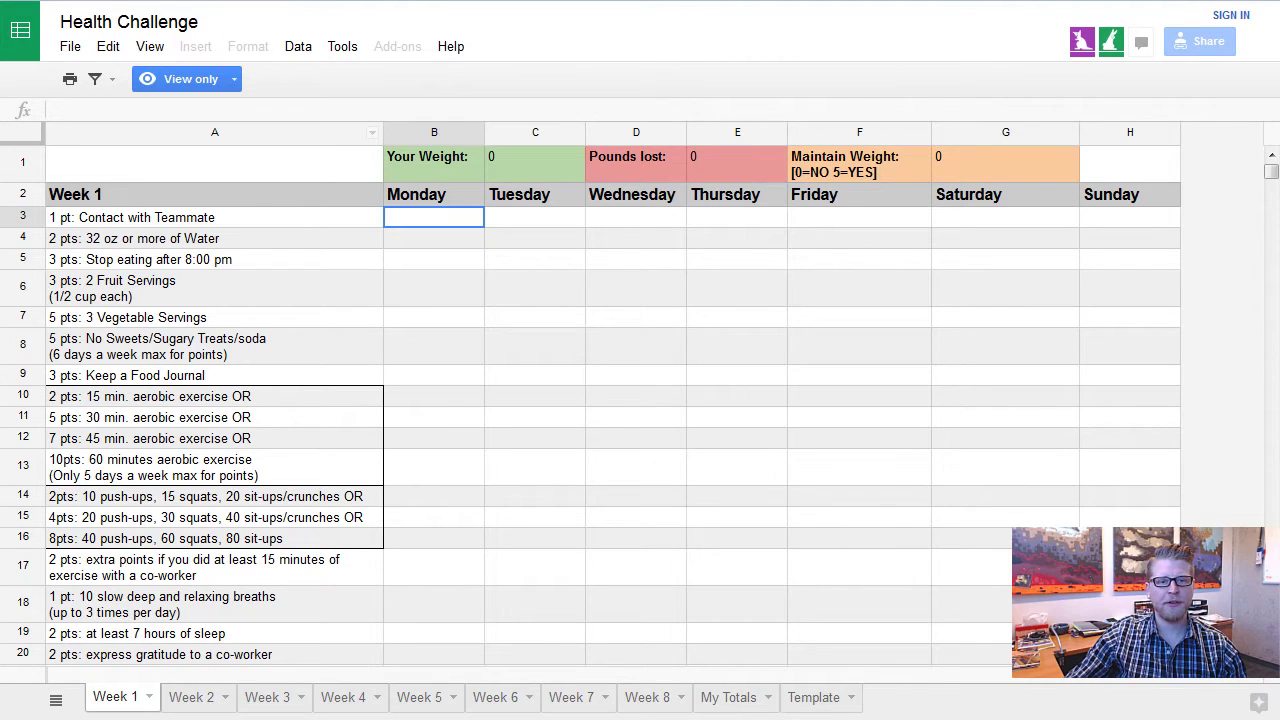
Sign in to Google from the homepage with the account's email and password
key("ctrl+Tab")
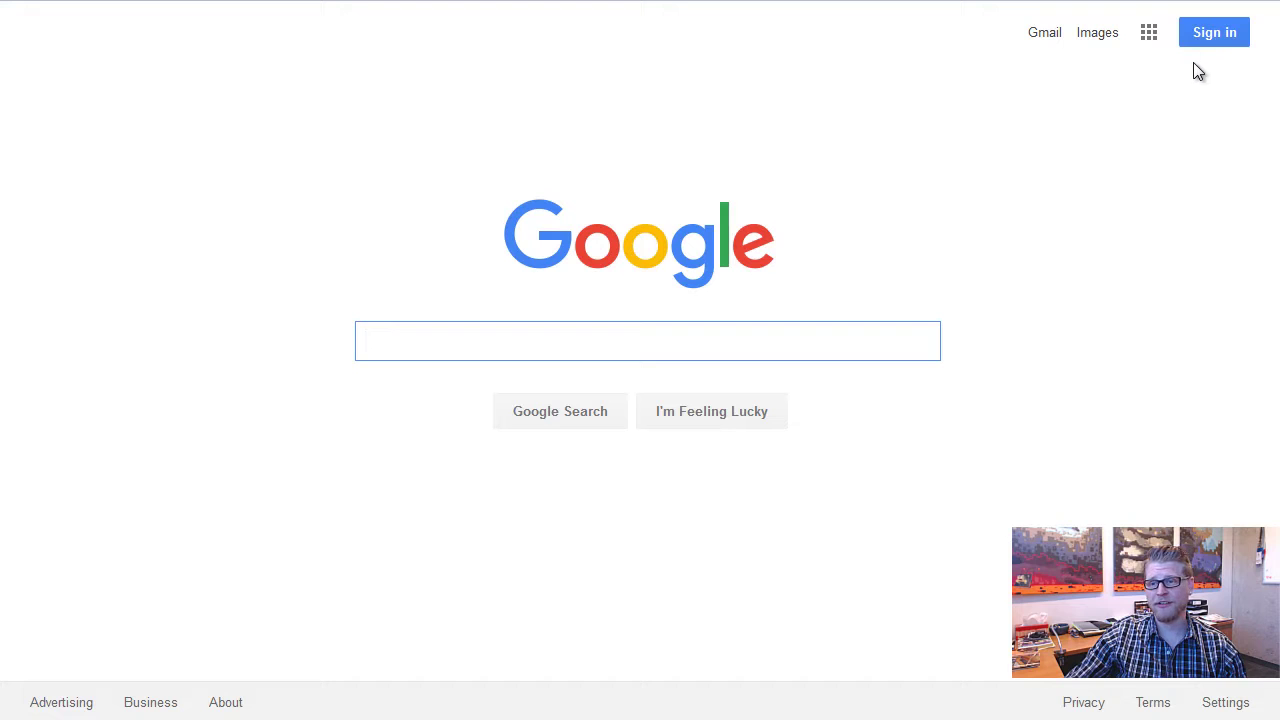
left_click(1214, 32)
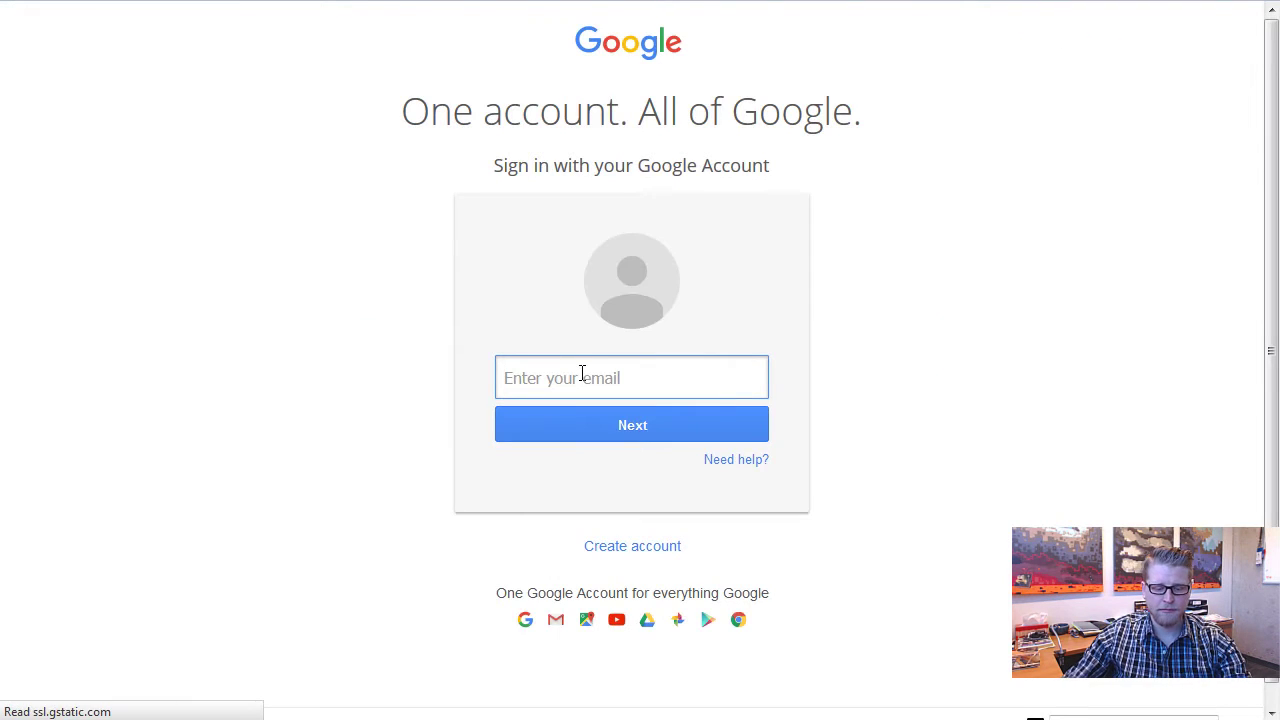
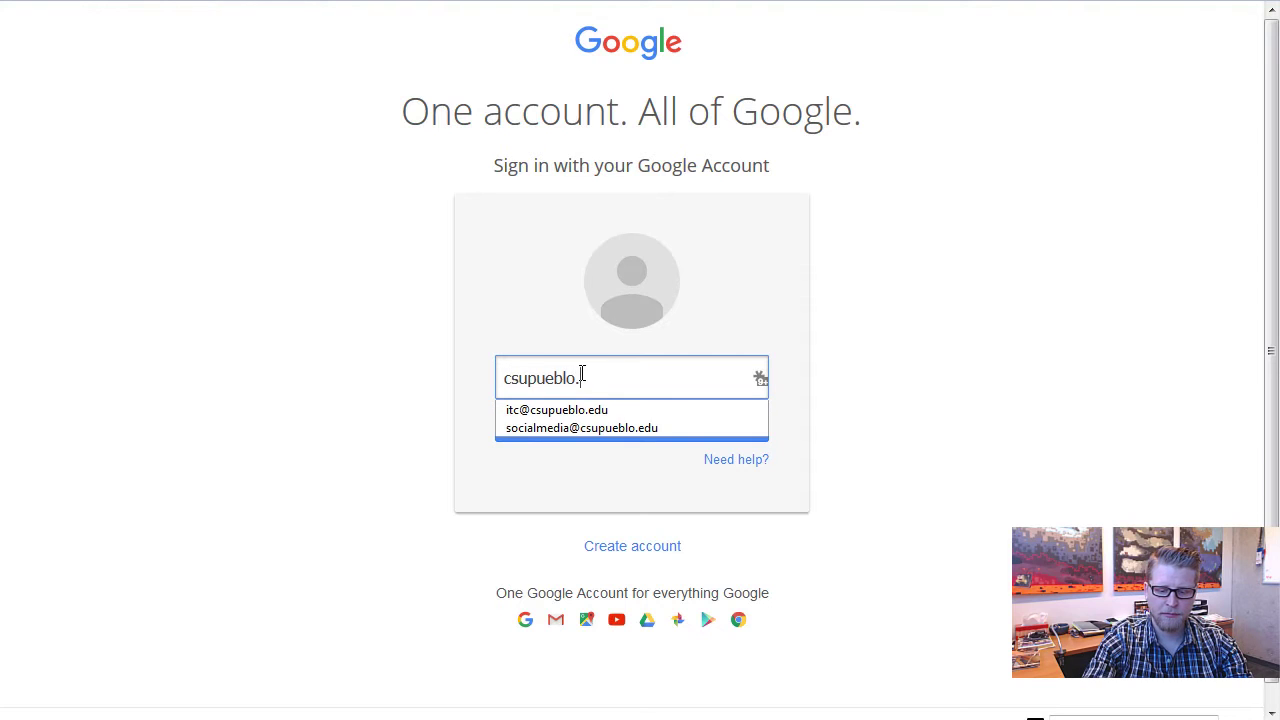
left_click(594, 422)
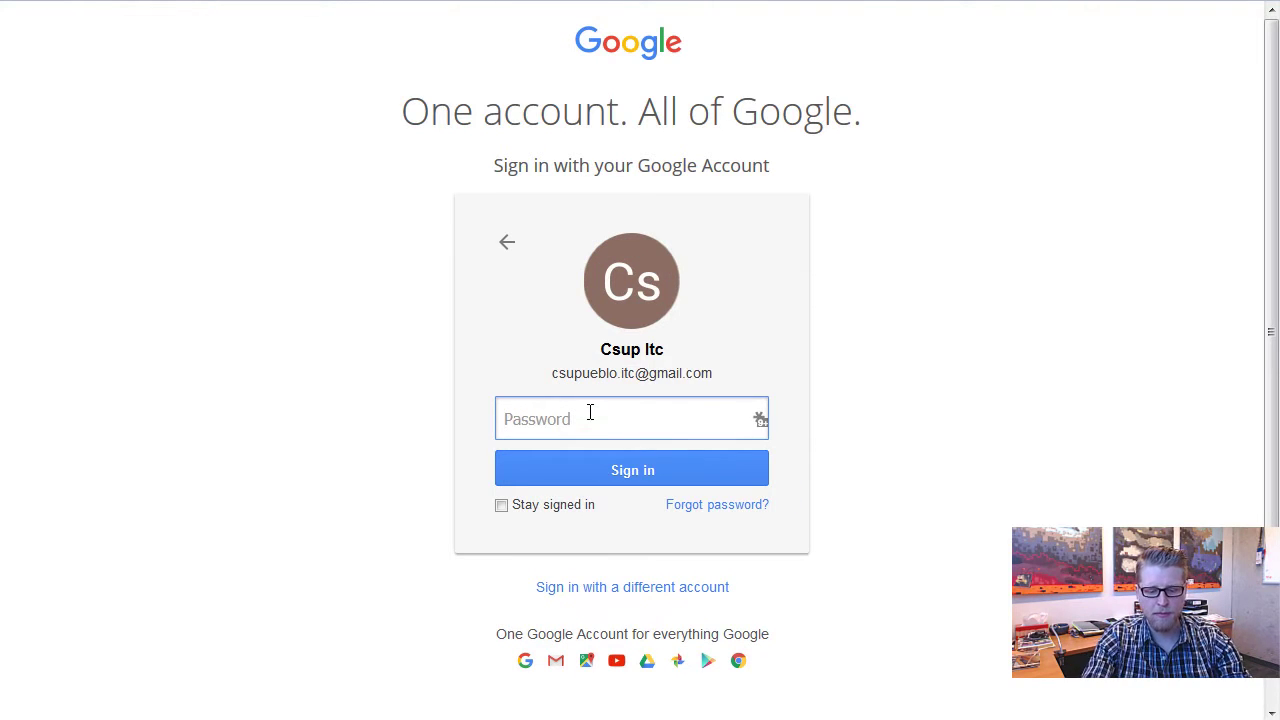
type("*********")
key("Return")
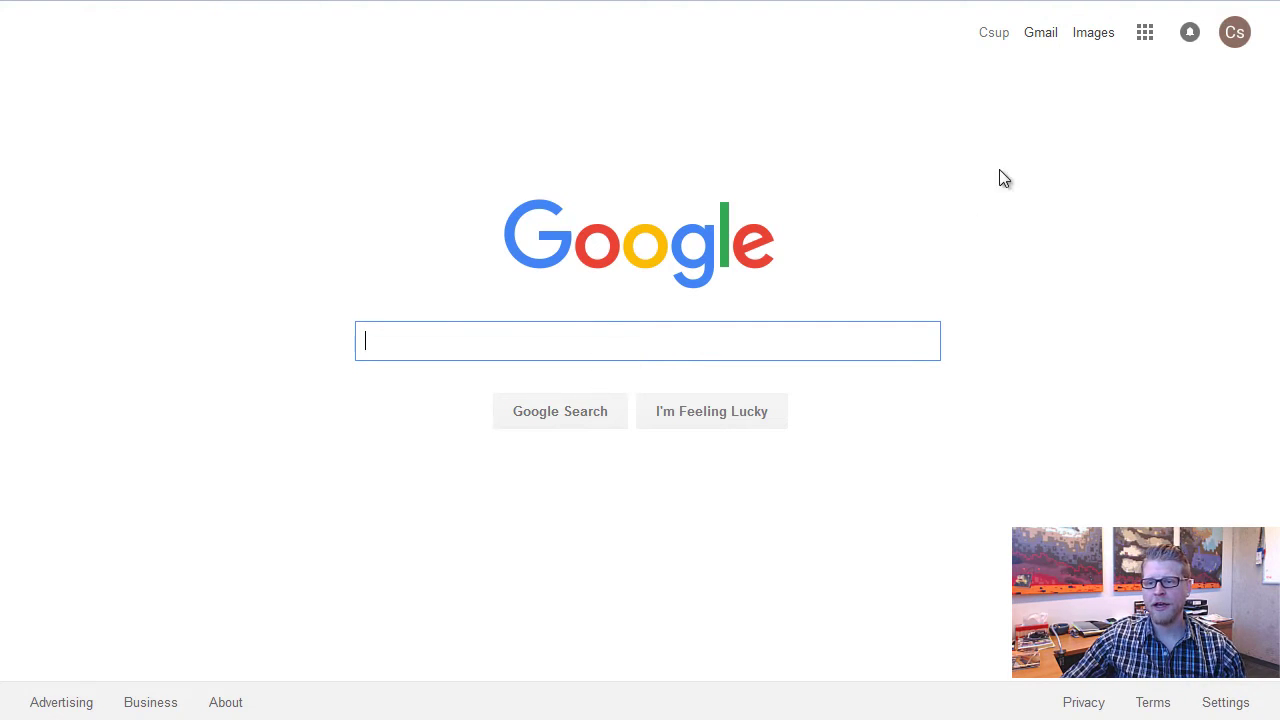
Go to Google Drive via the apps grid to reach the Health Challenge spreadsheet
left_click(1146, 36)
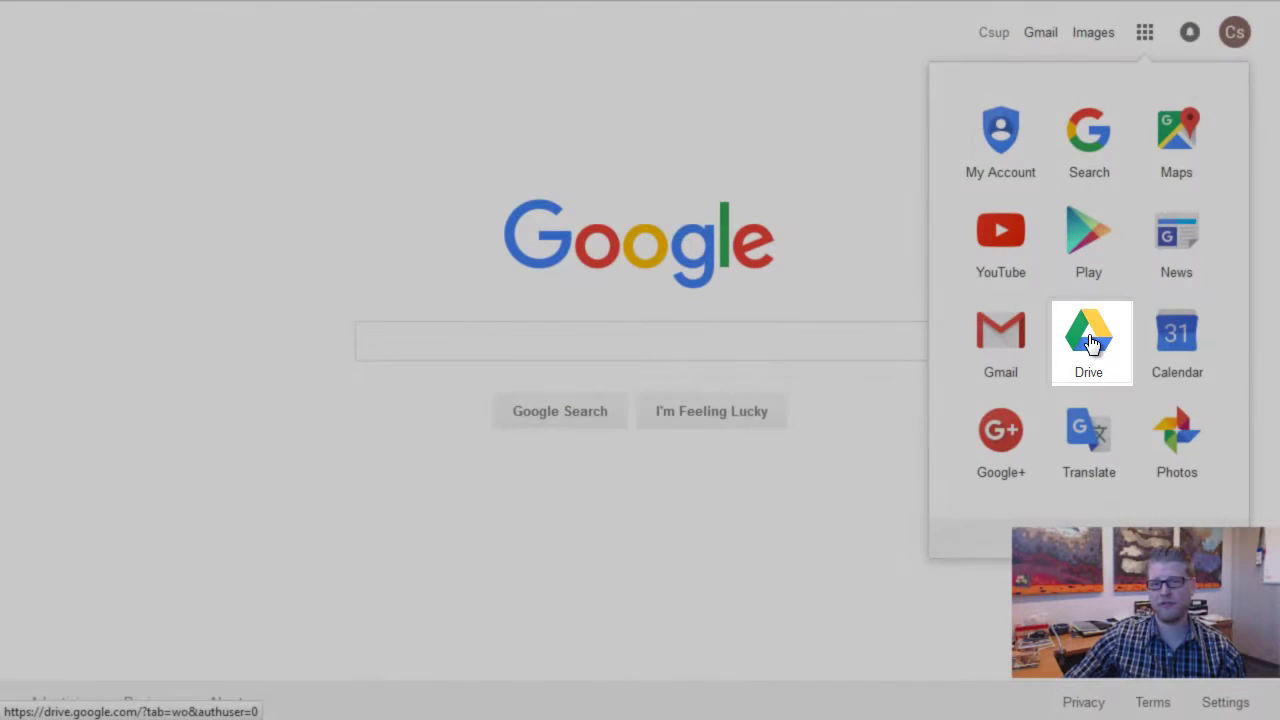
left_click(1092, 343)
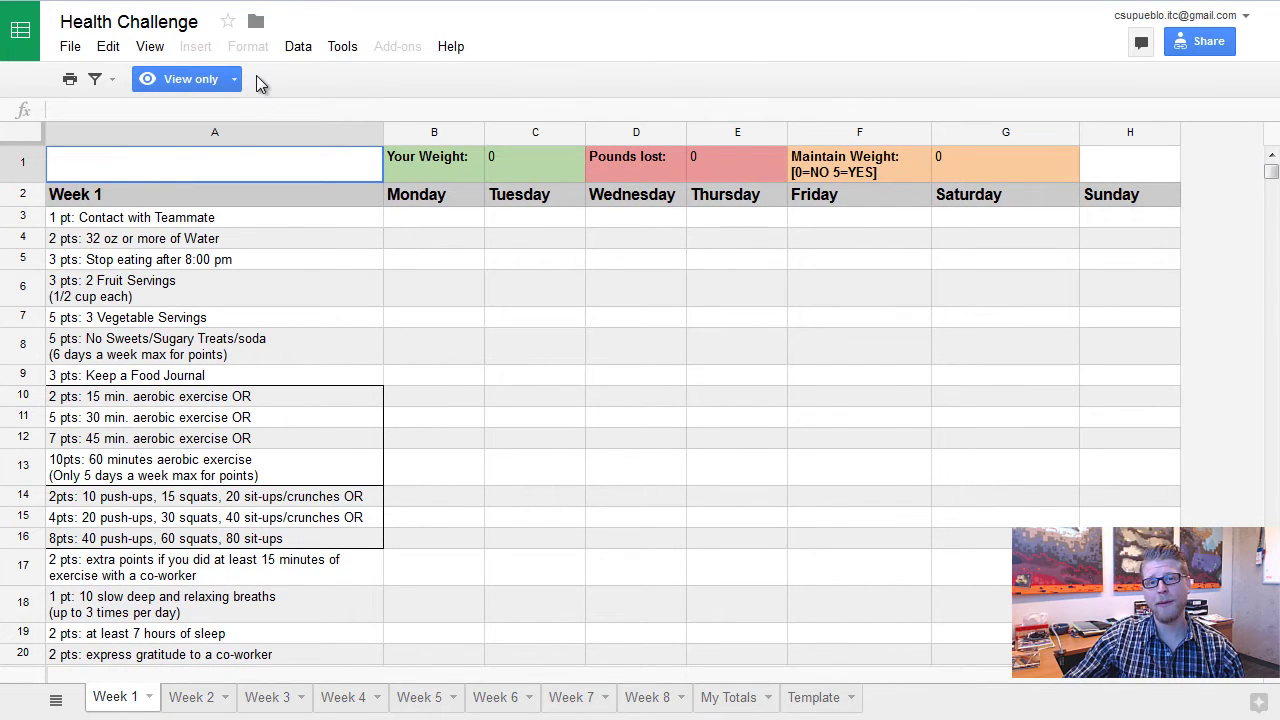
Make a copy of the spreadsheet, replacing the 'Copy of' prefix with your name before 'Health Challenge'
left_click(70, 50)
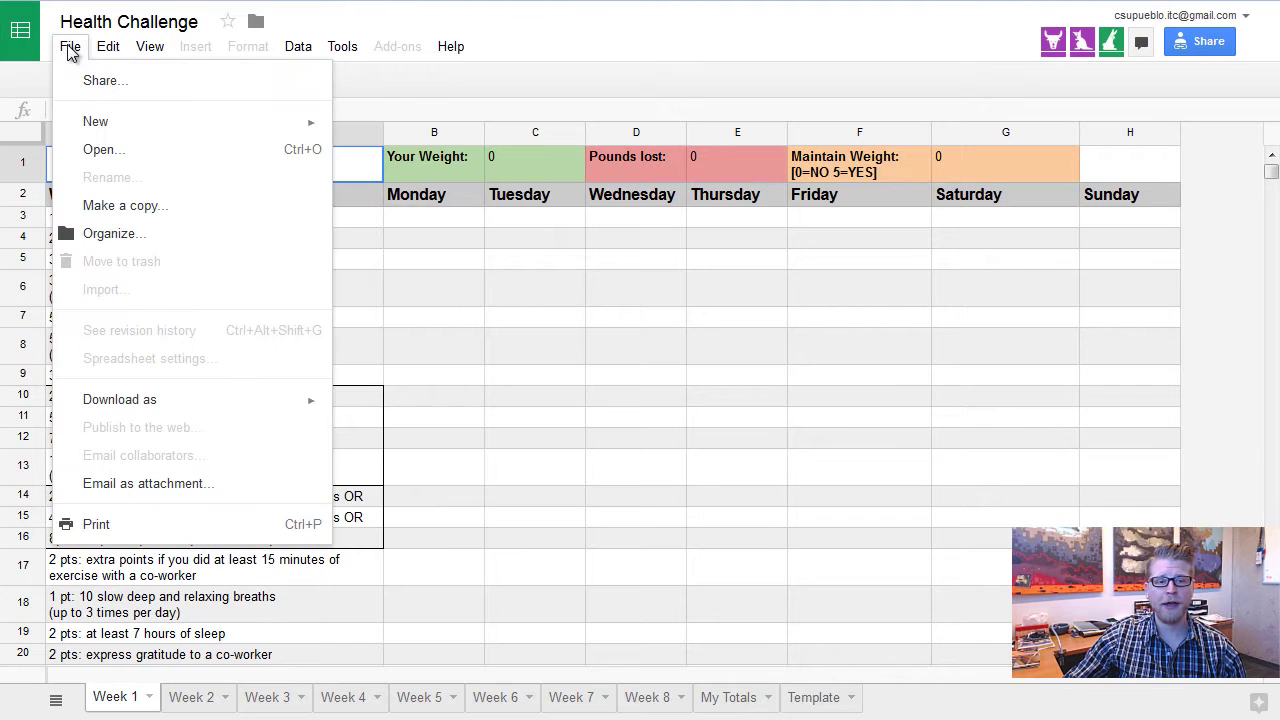
left_click(113, 210)
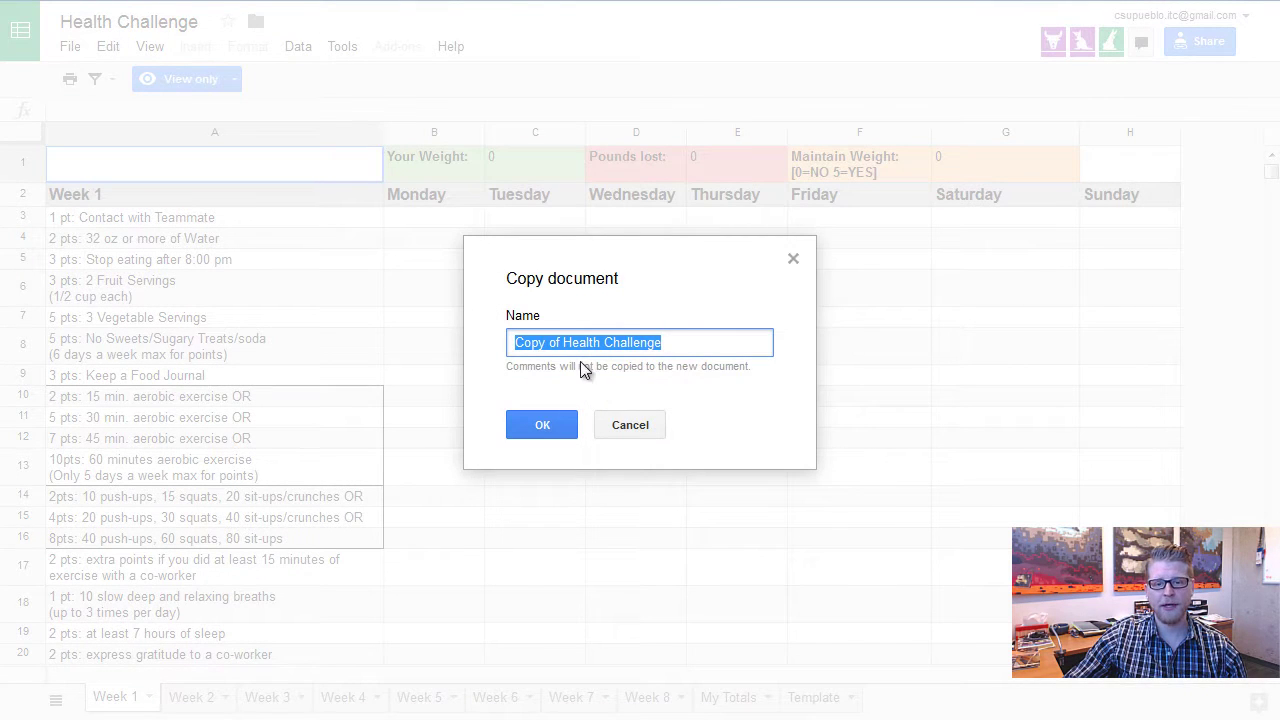
left_click(565, 345)
left_click_drag(565, 343, 385, 346)
key("BackSpace")
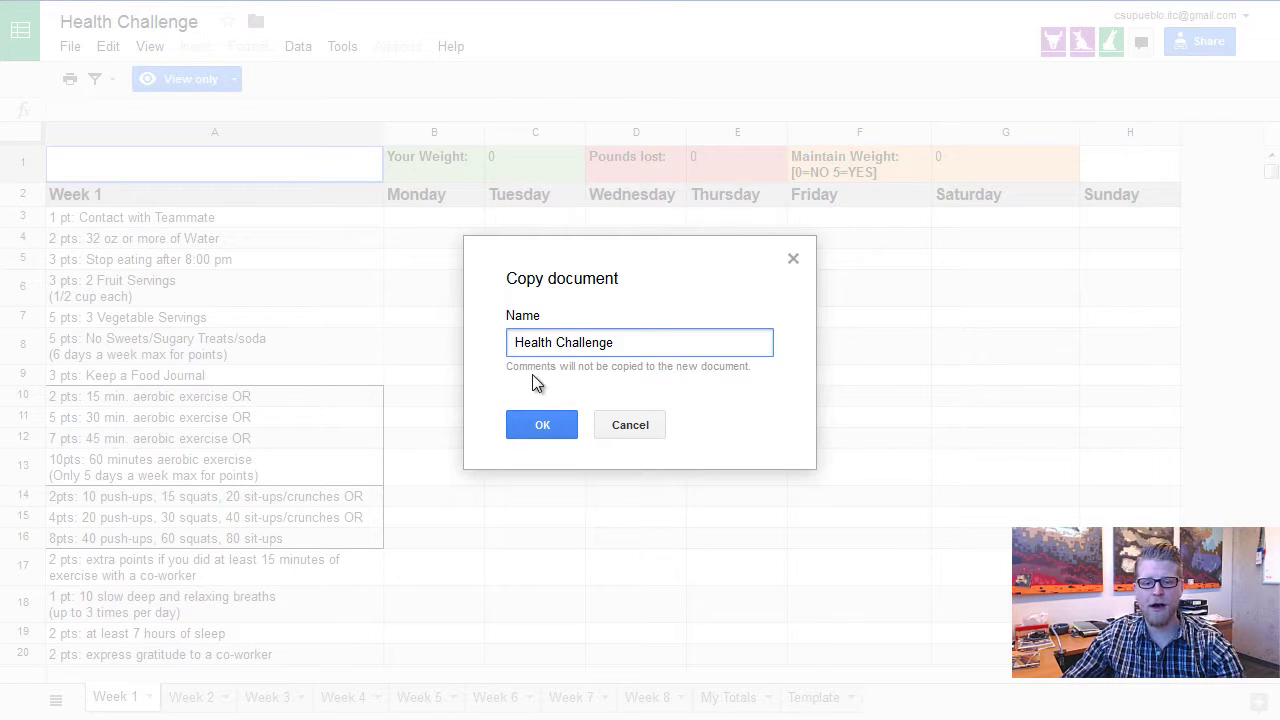
type("Adam -")
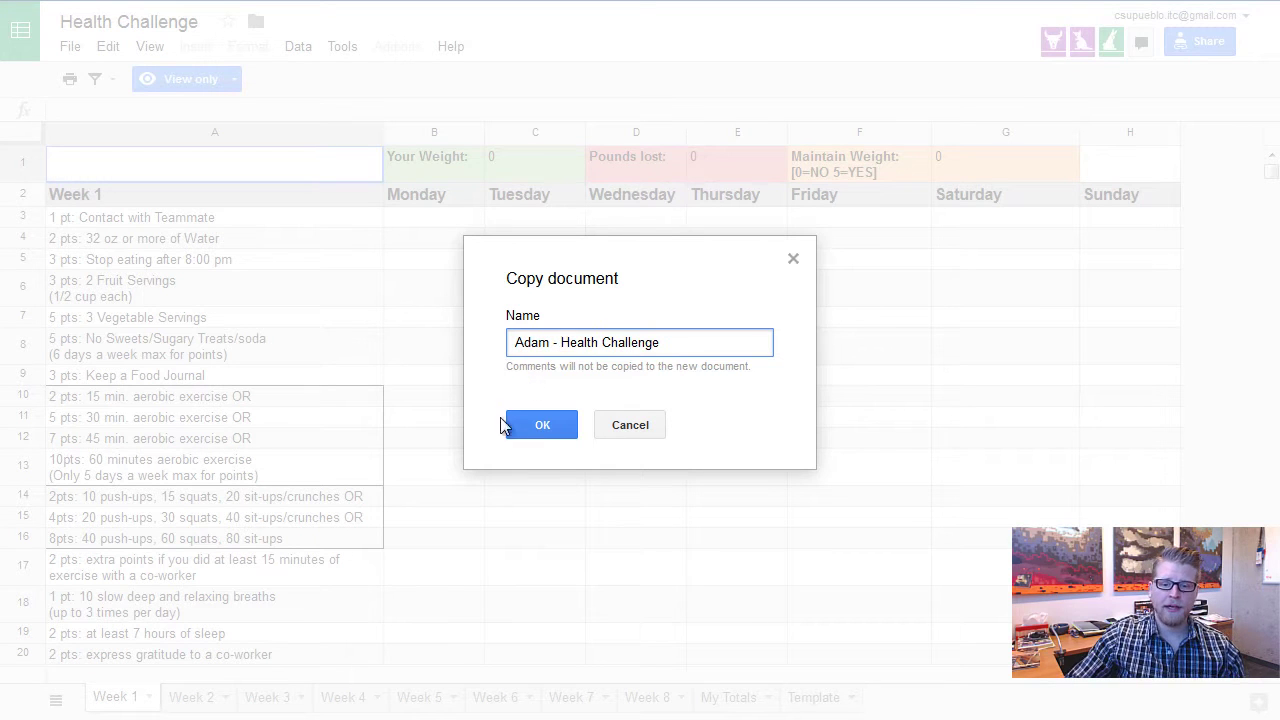
left_click(527, 424)
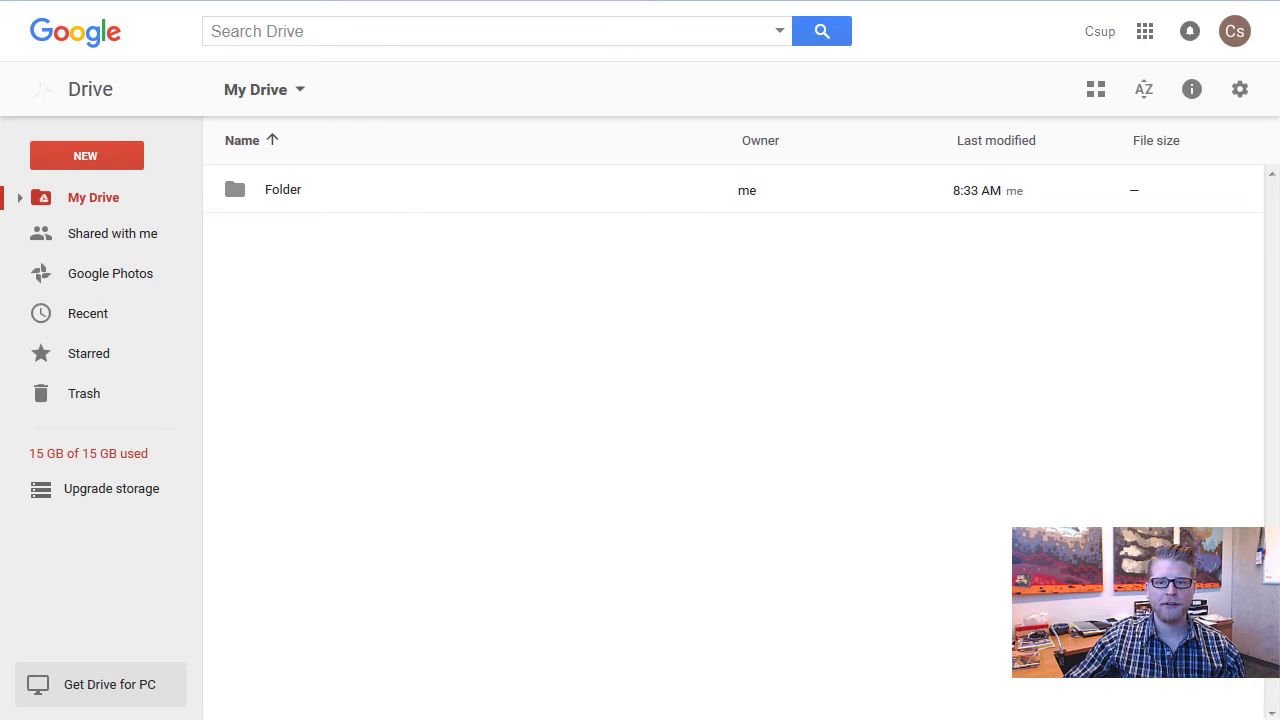
Refresh My Drive so the Health Challenge copy appears, and open it
key("F5")
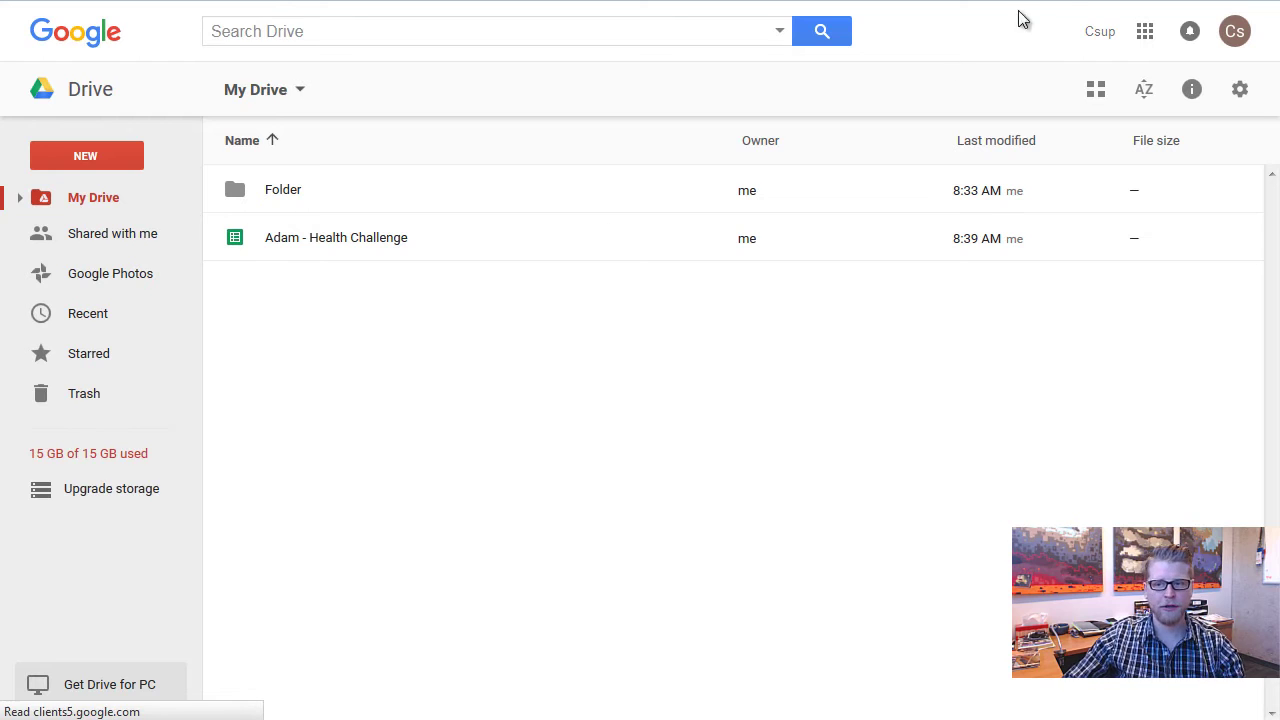
left_click(1146, 36)
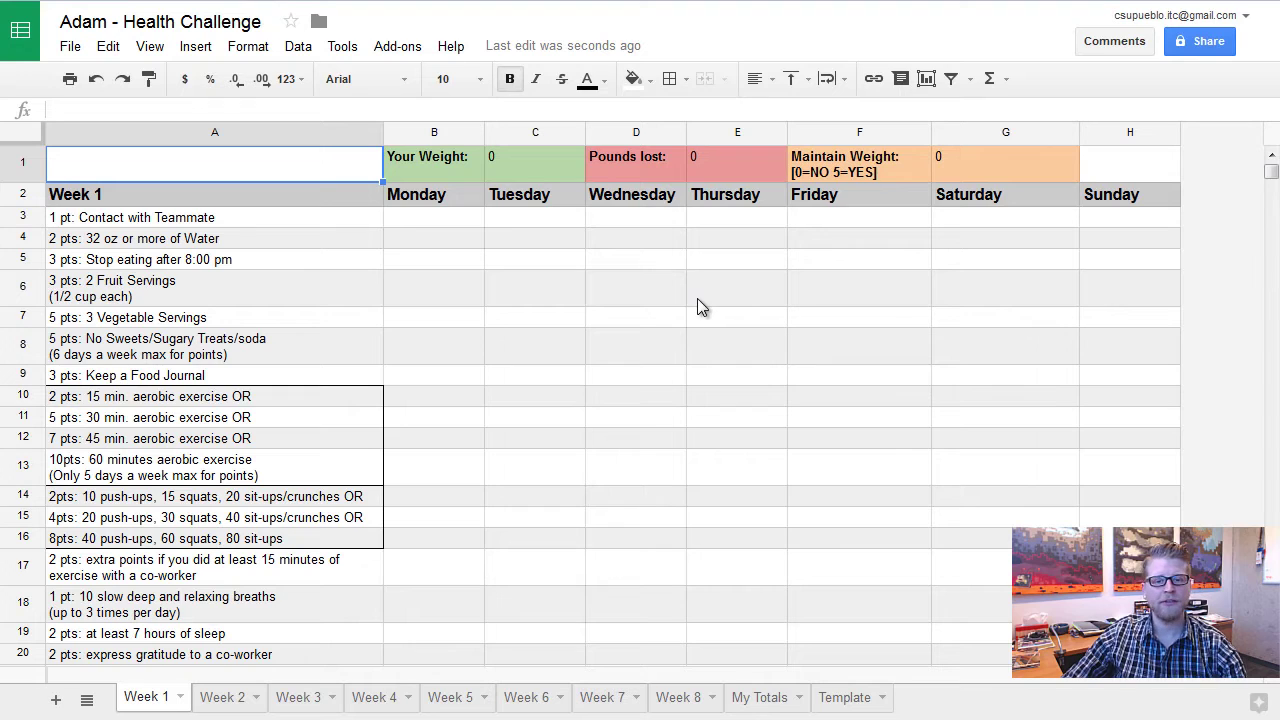
Set Your Weight to 170 on the Week 1 sheet
left_click(501, 164)
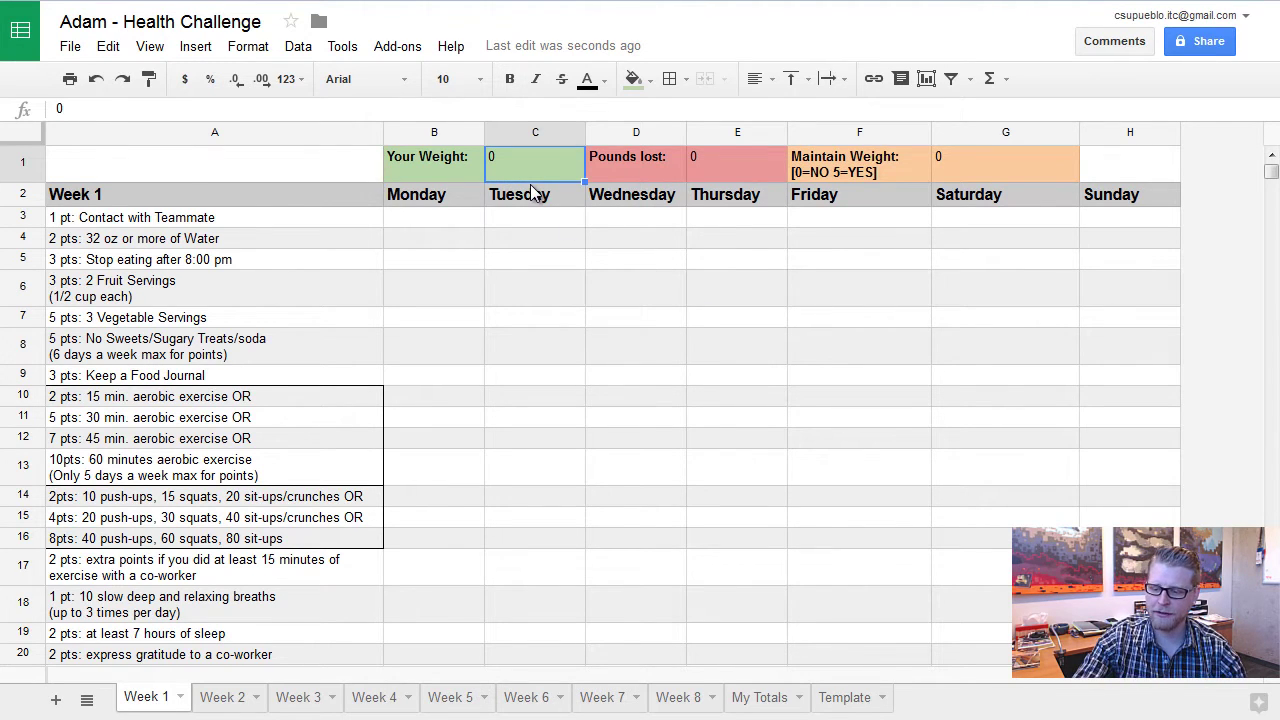
type("170")
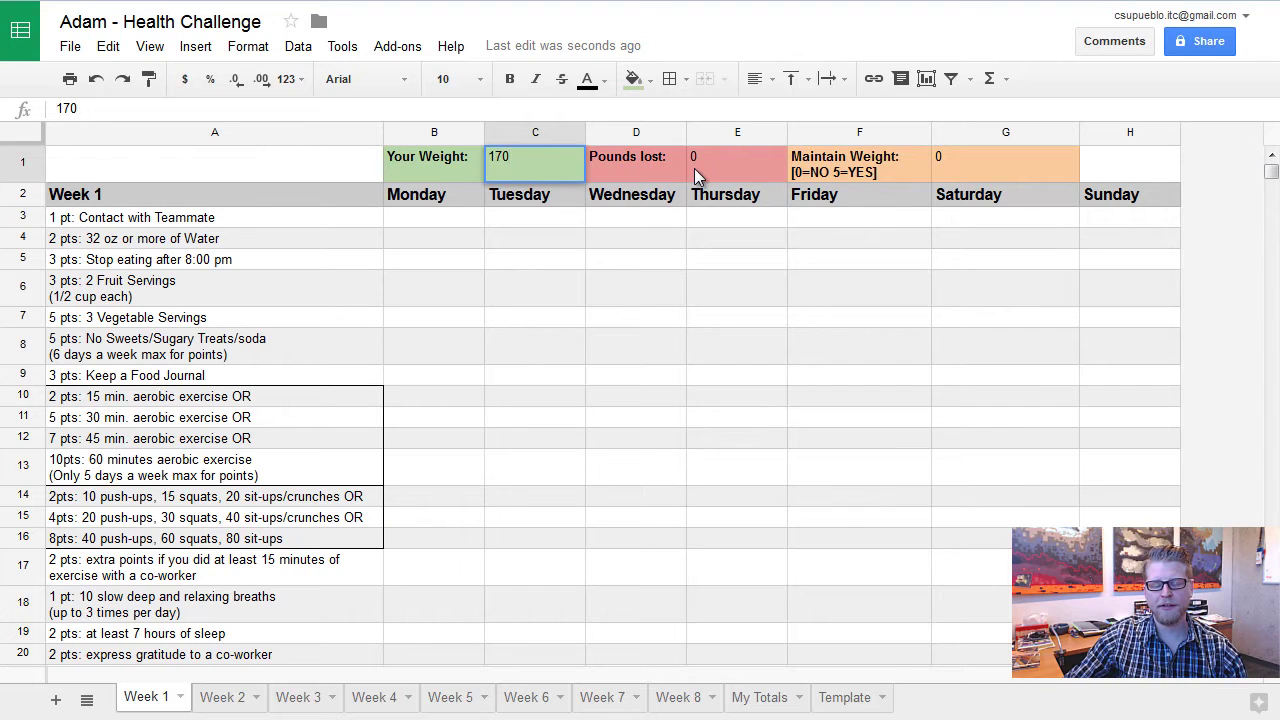
left_click(697, 258)
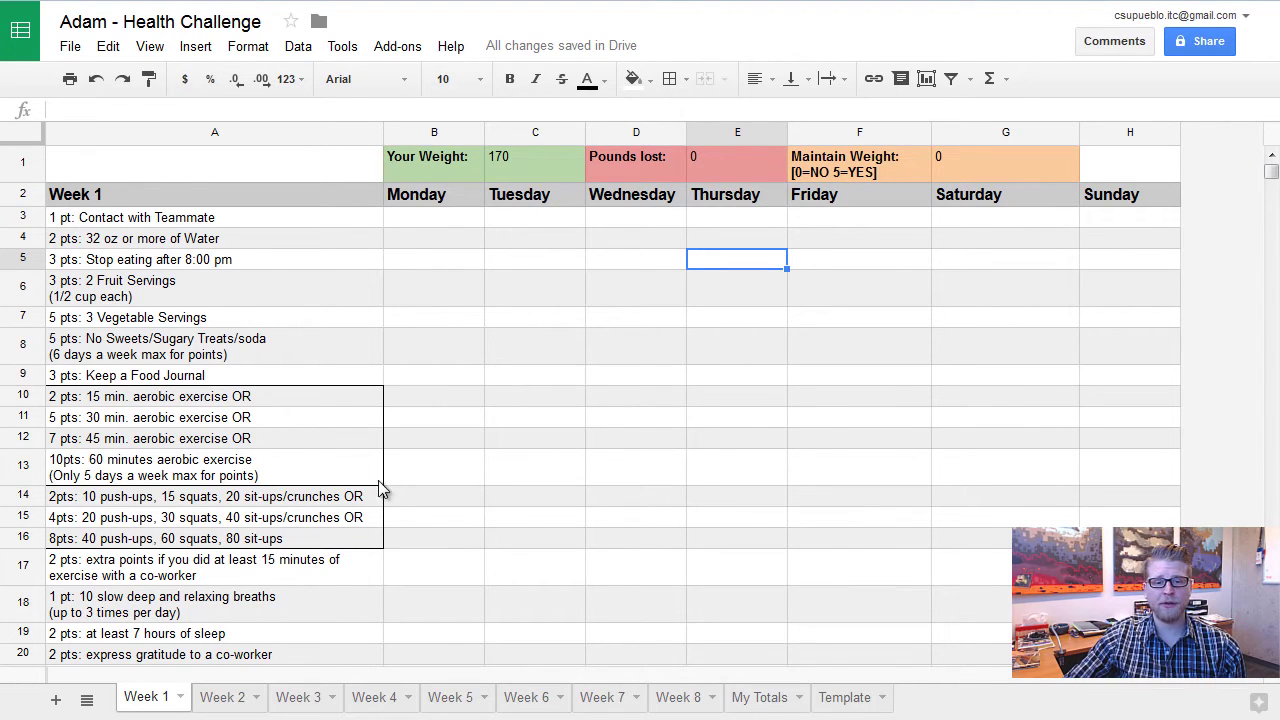
Enter Monday points 1, 2, 0, 3 for teammate contact, water, late eating and fruit
left_click(435, 220)
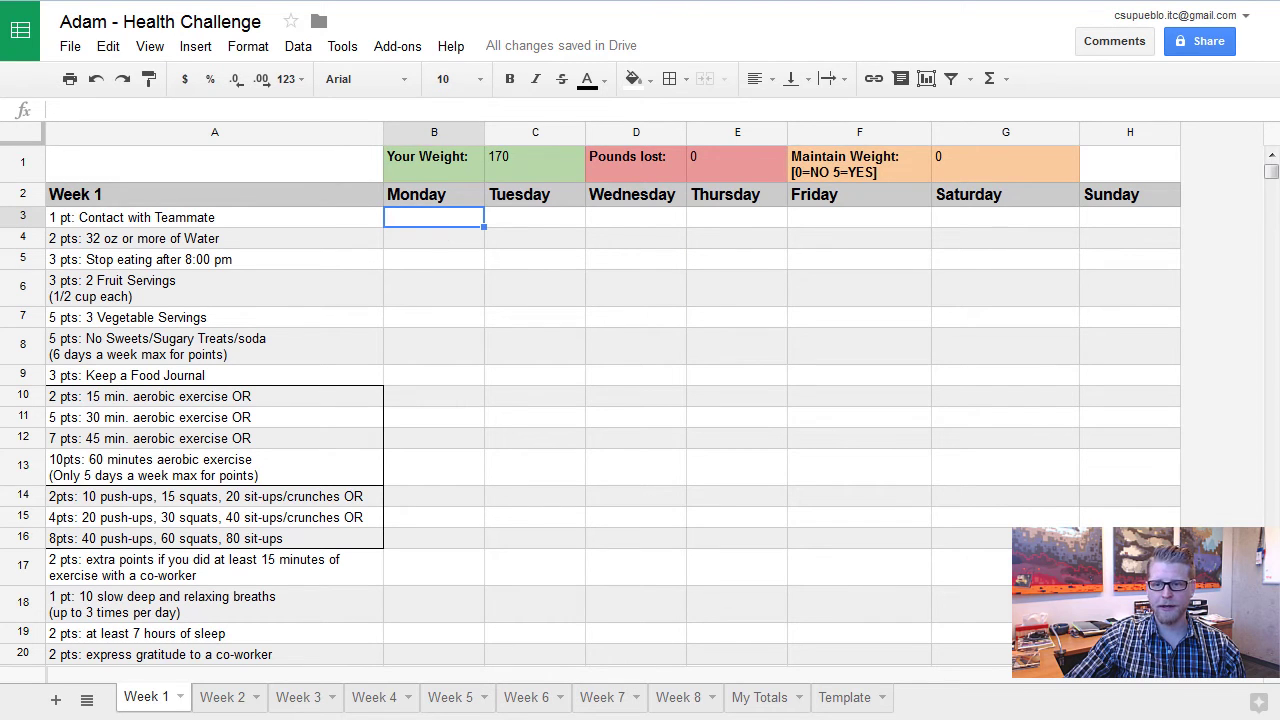
scroll(1270, 676, "down", 1)
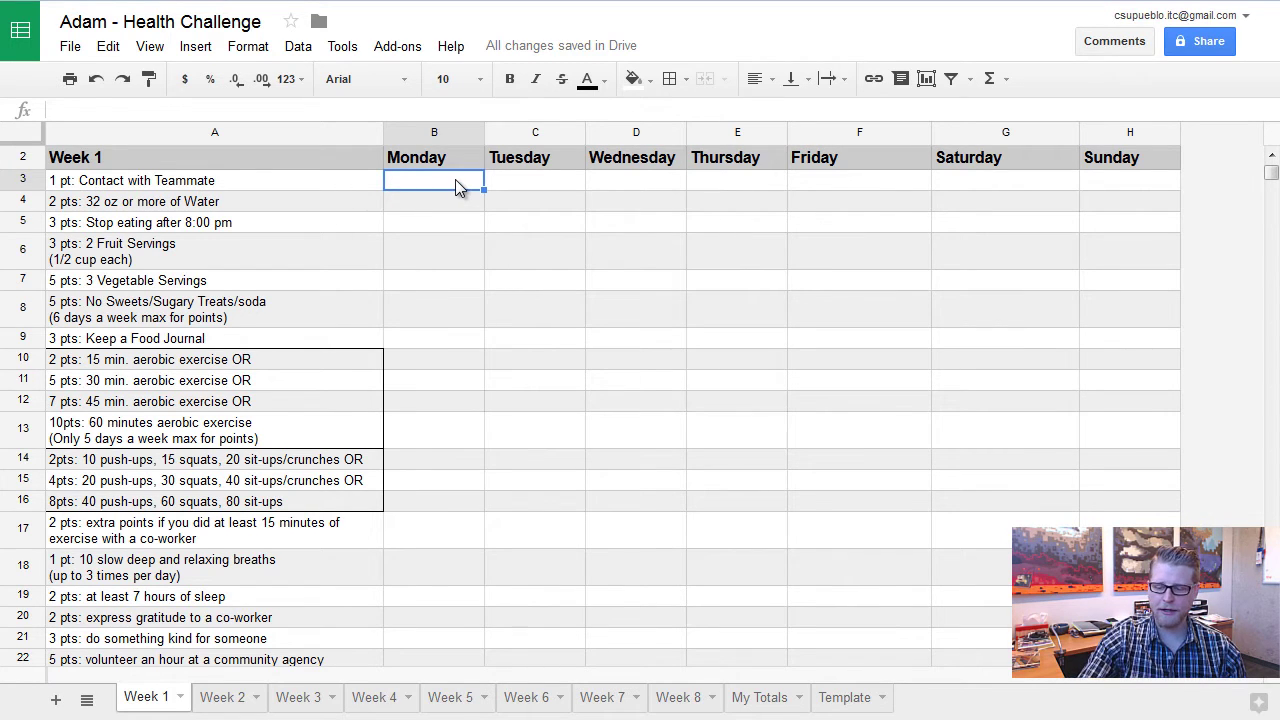
type("1")
key("Return")
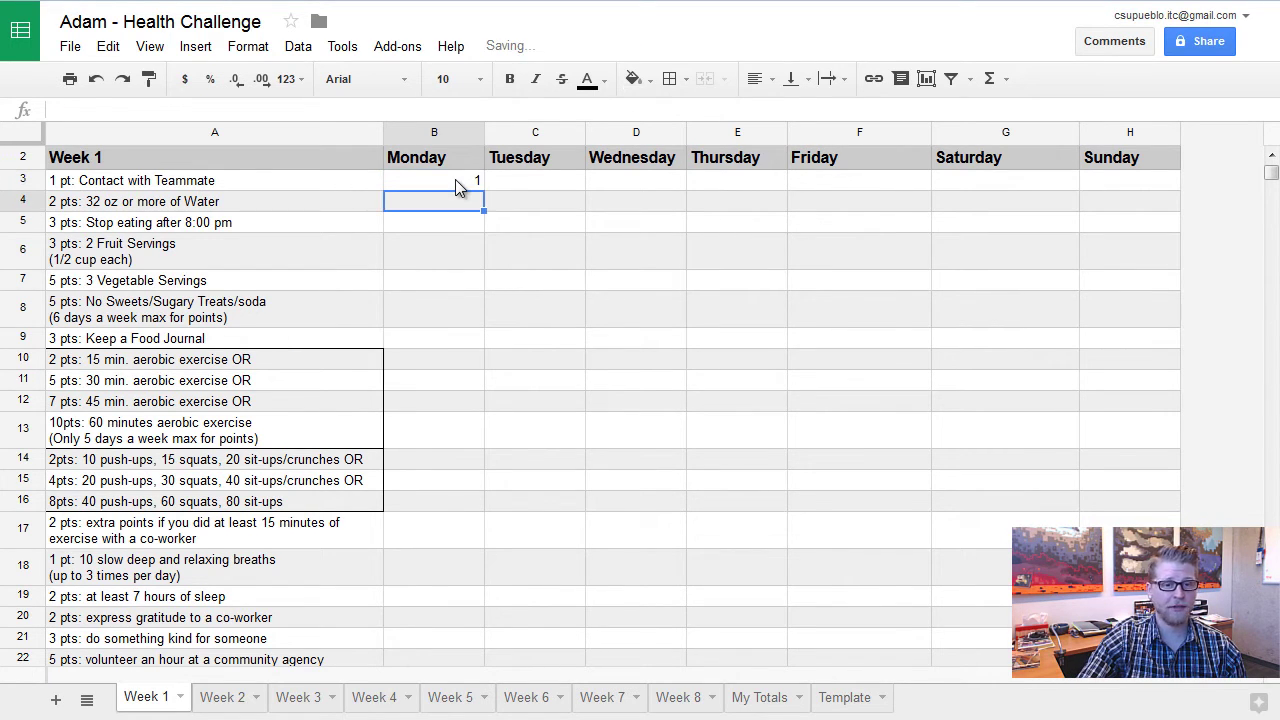
type("2")
key("Return")
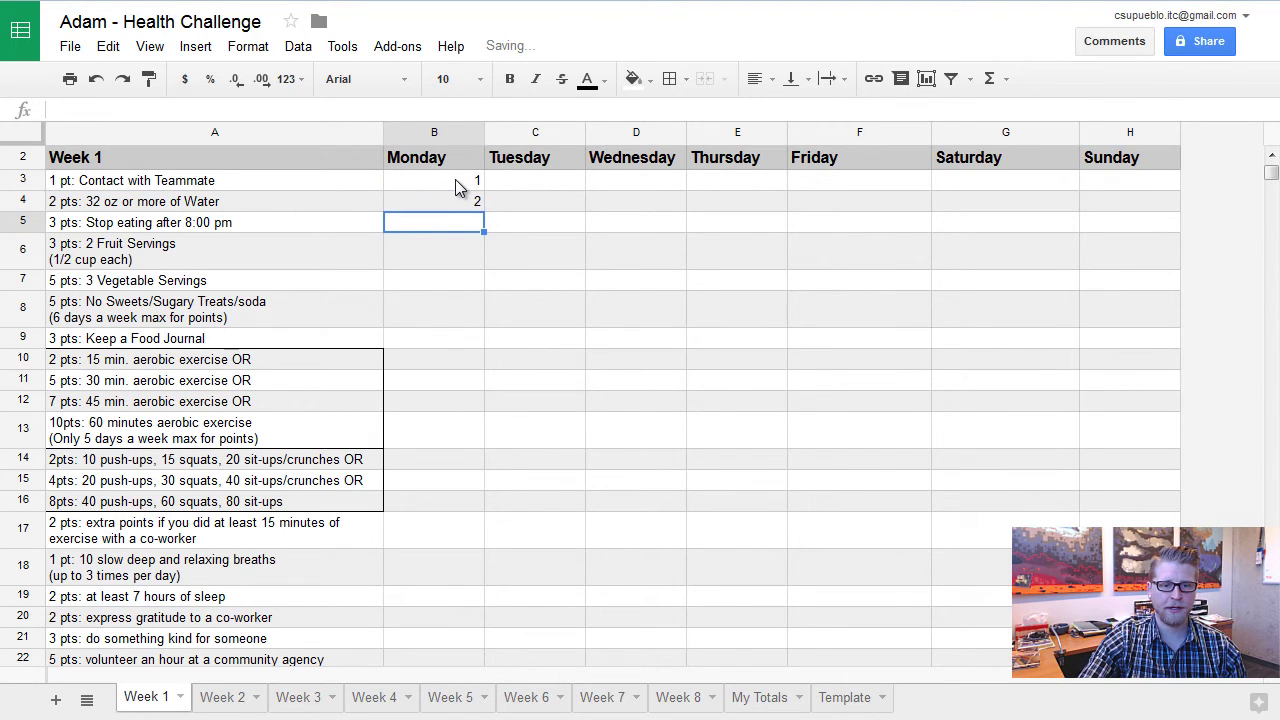
type("0")
key("Return")
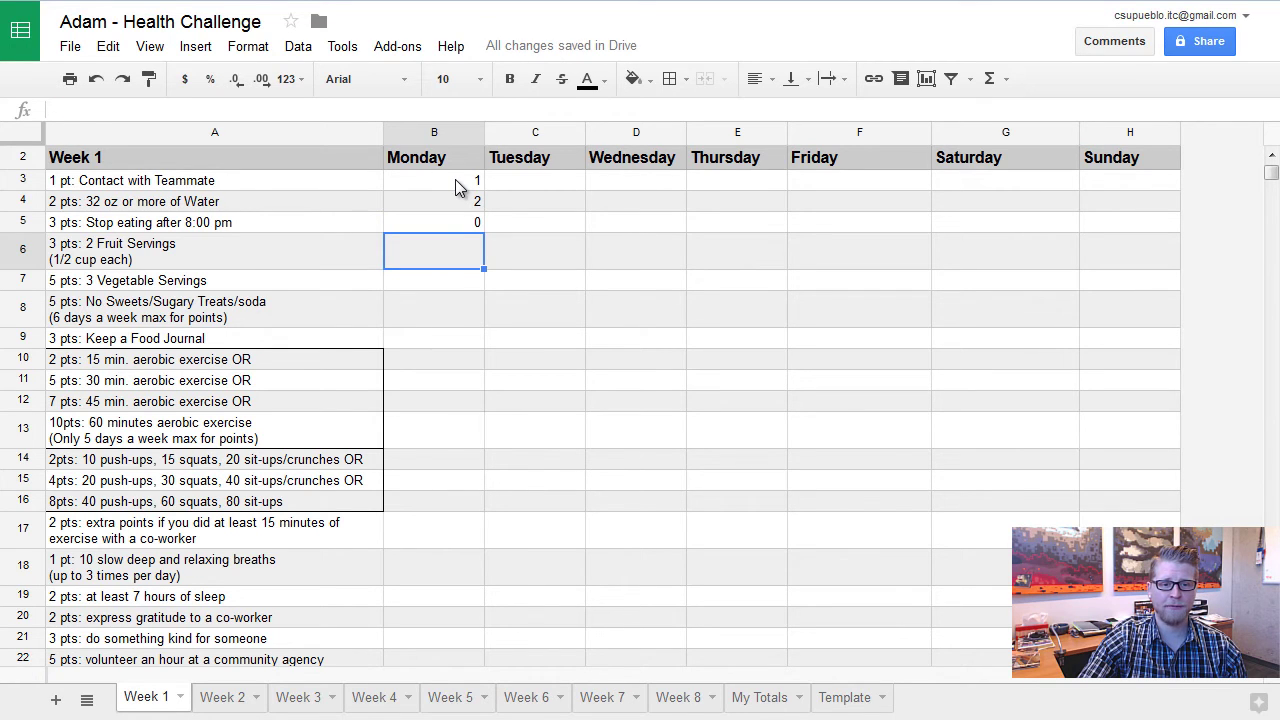
type("3")
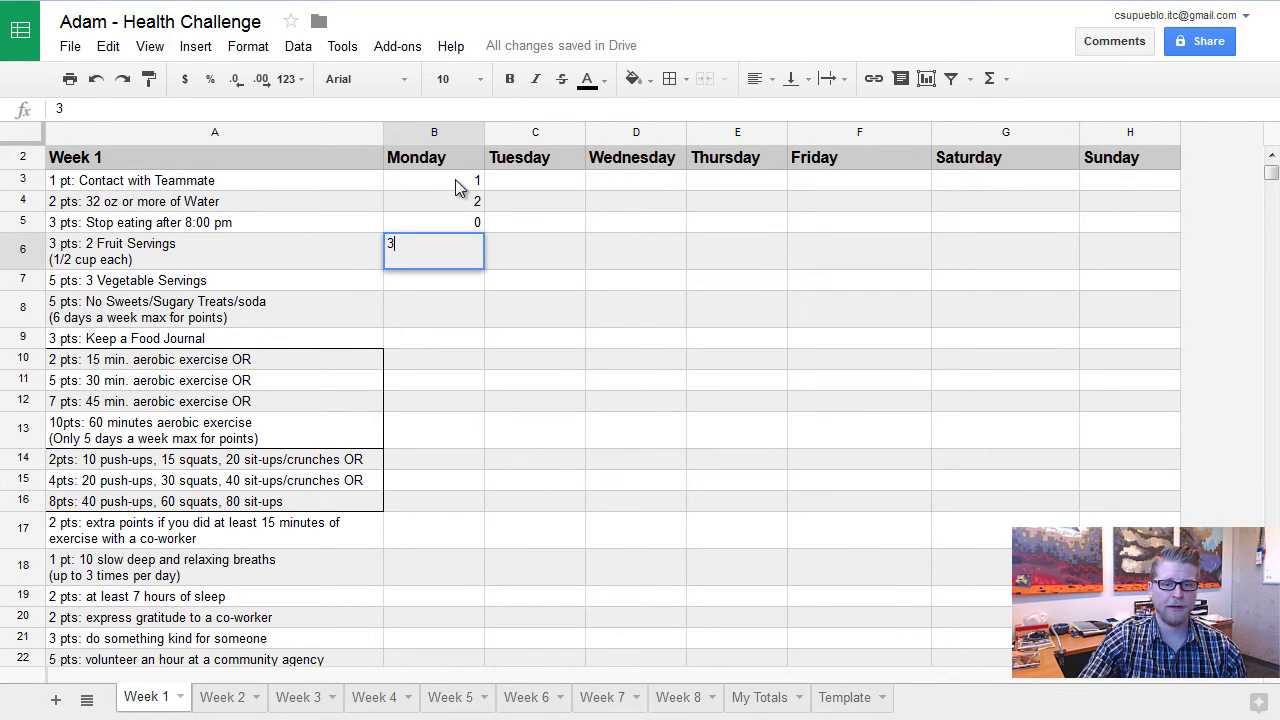
key("Return")
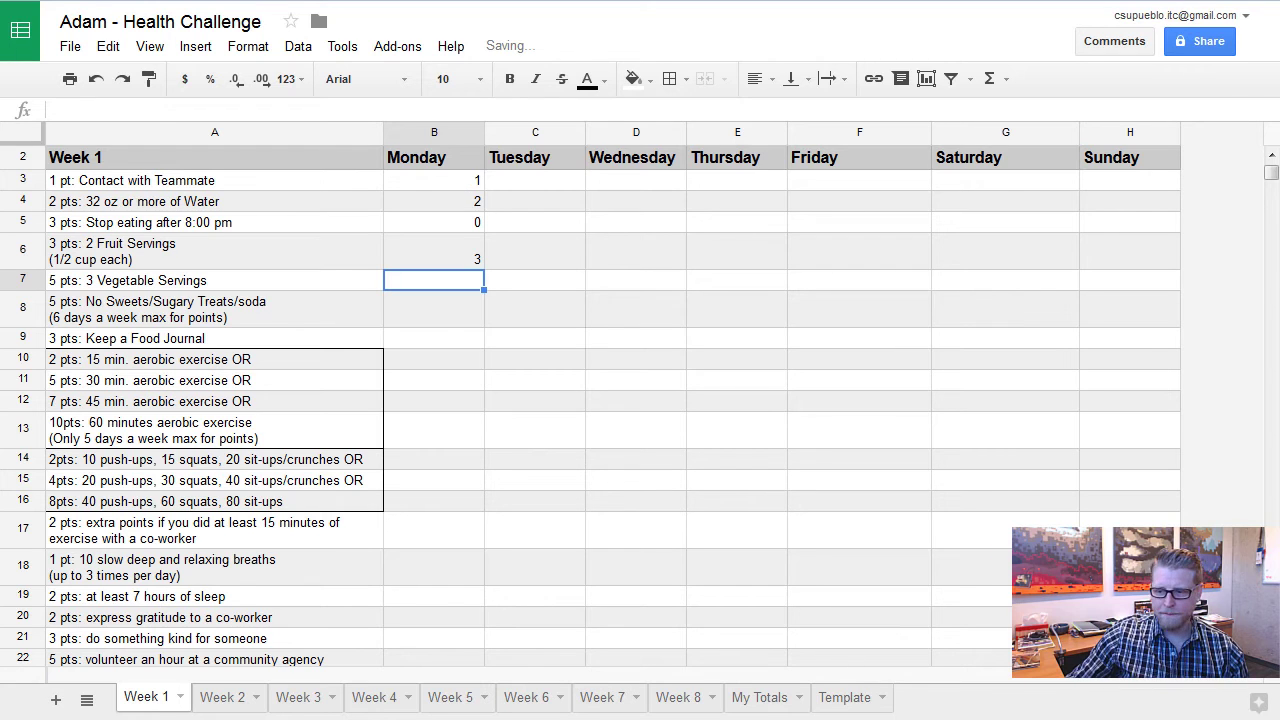
scroll(455, 188, "down", 2)
left_click(1271, 657)
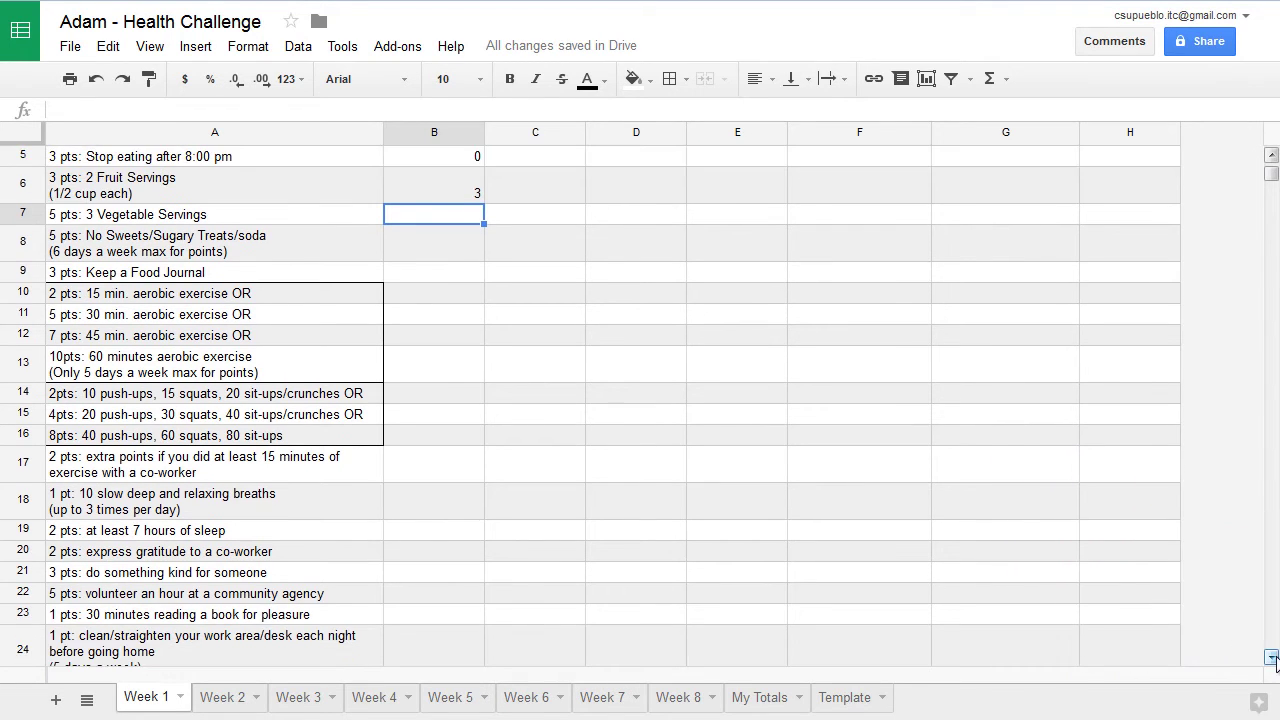
left_click(1271, 657)
left_click(1271, 657)
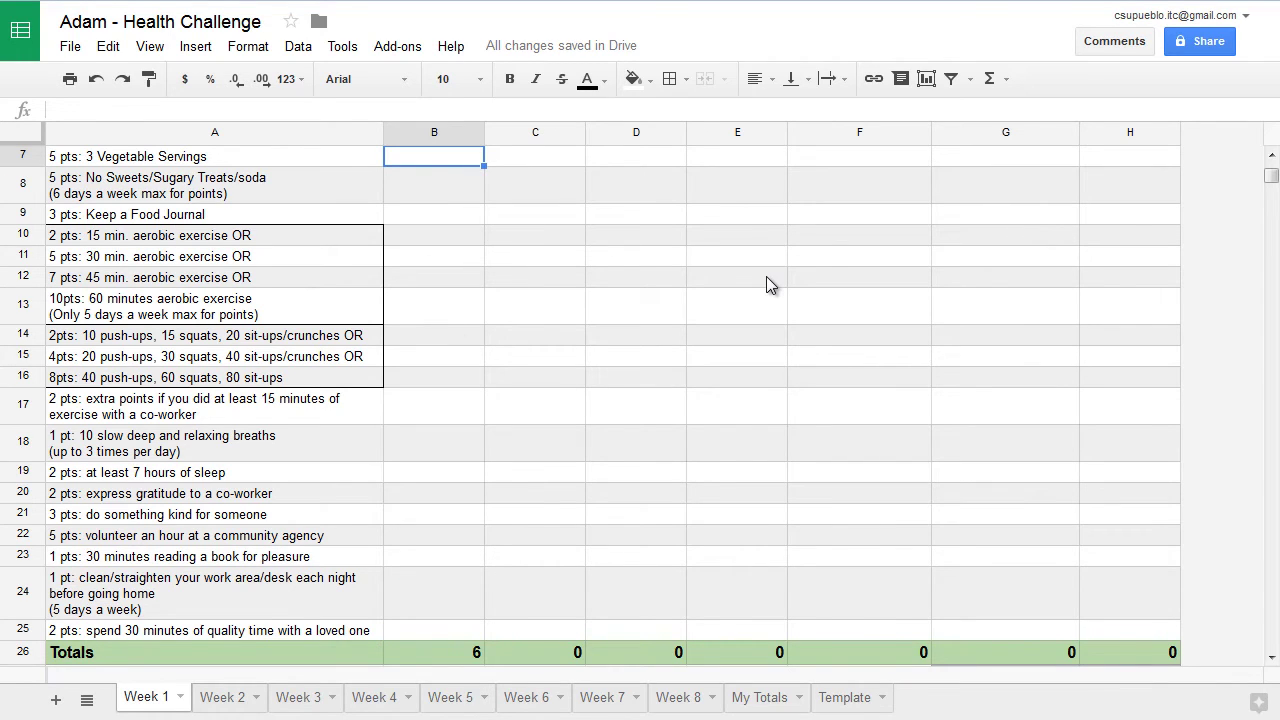
Enter Monday points 0, 5, 0 for vegetables, no sweets, food journal, and 0 for all aerobics rows
type("0")
key("Return")
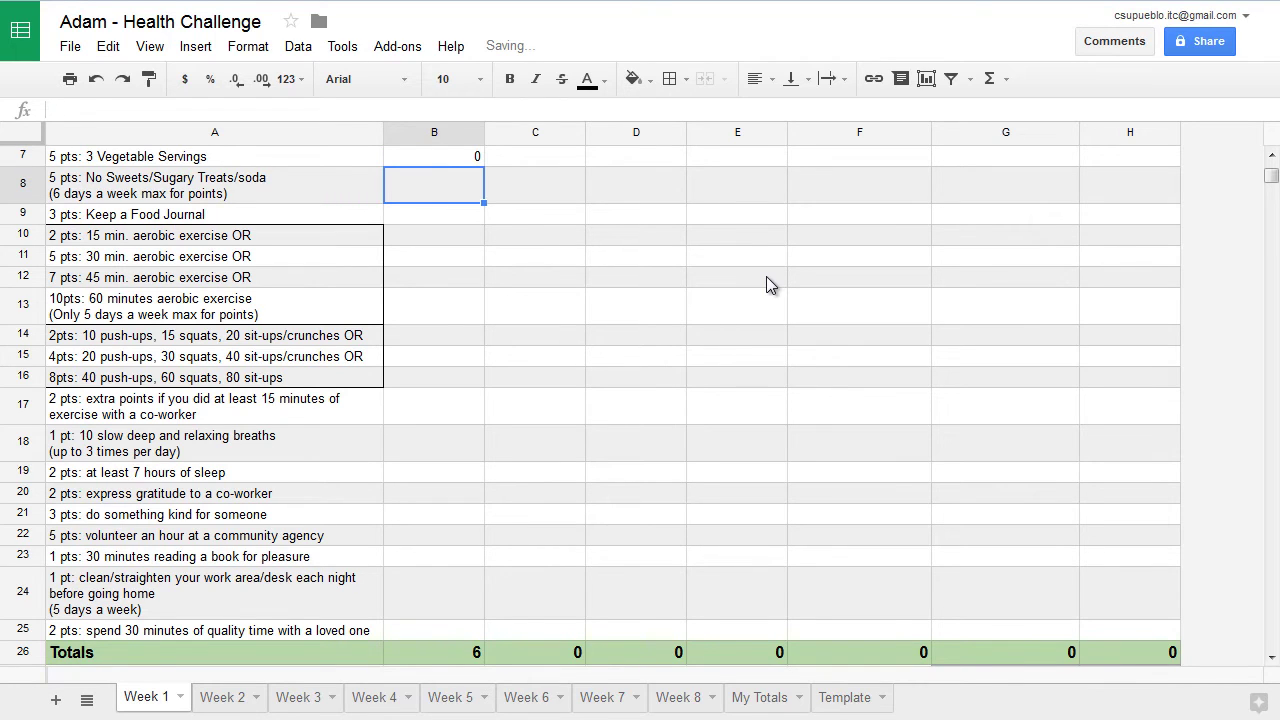
type("5")
key("Return")
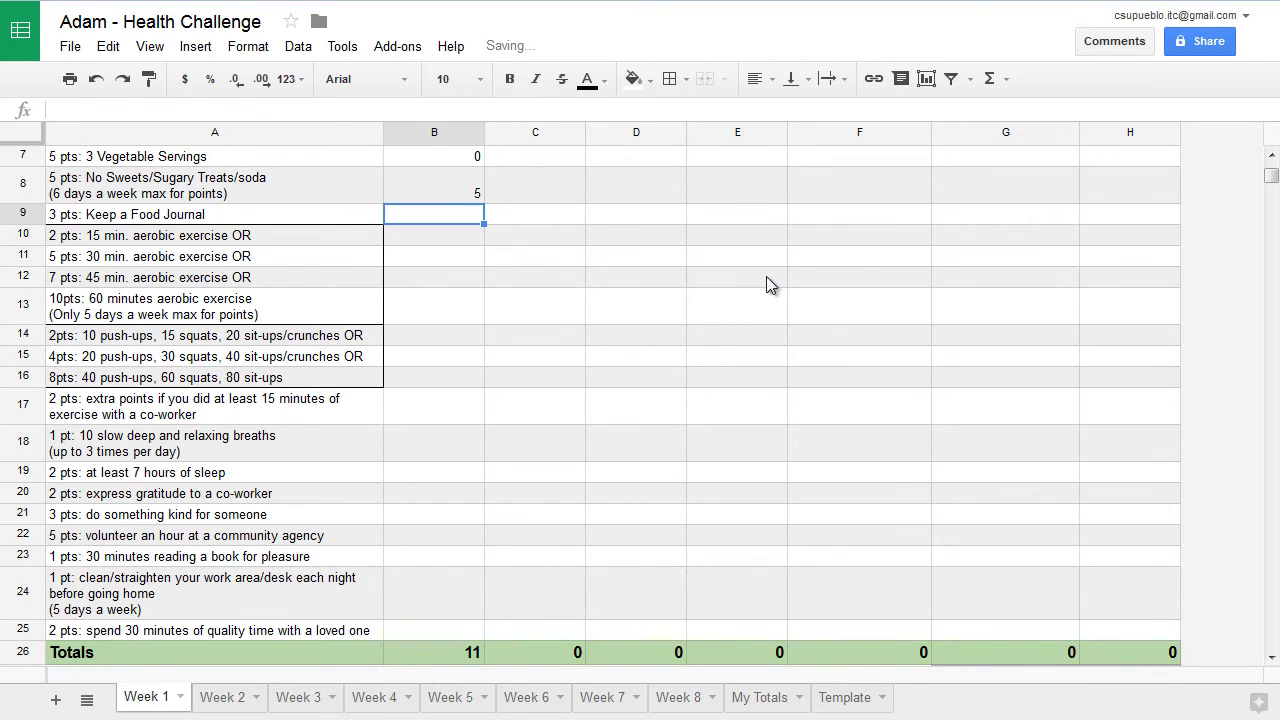
type("0")
key("Return")
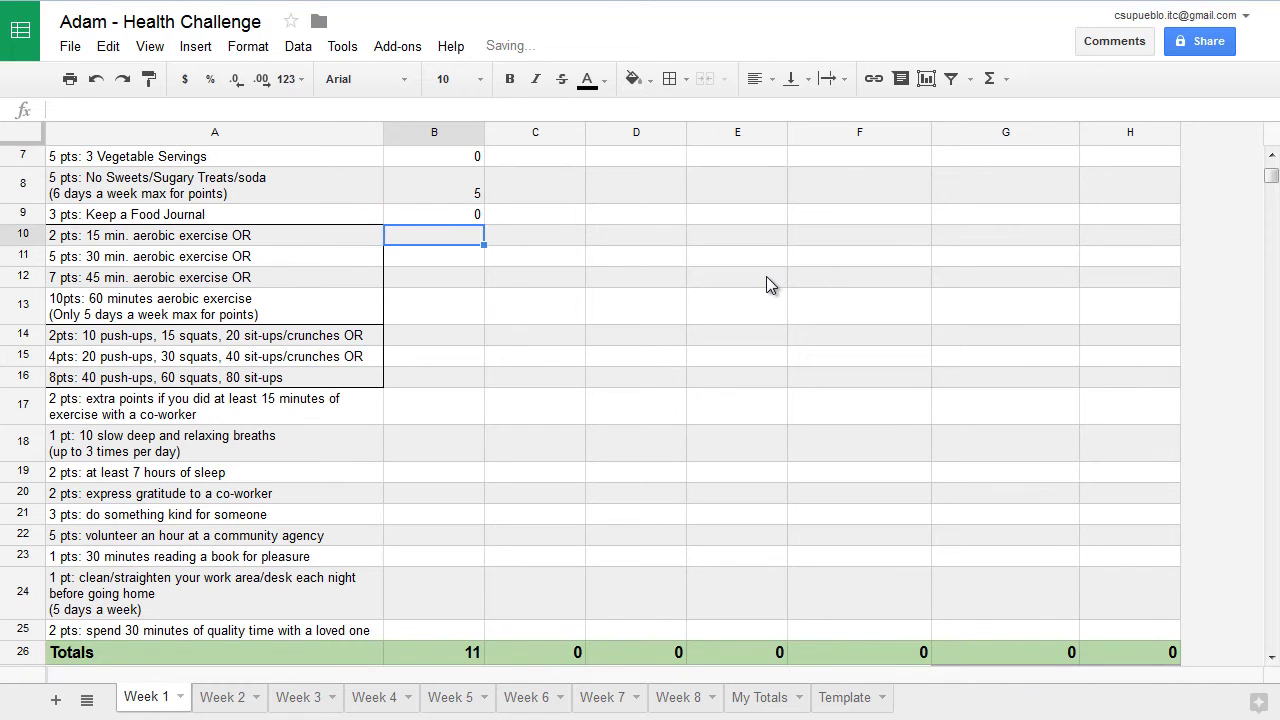
type("0")
key("Return")
type("0")
key("Return")
type("0")
key("Return")
type("0")
key("Return")
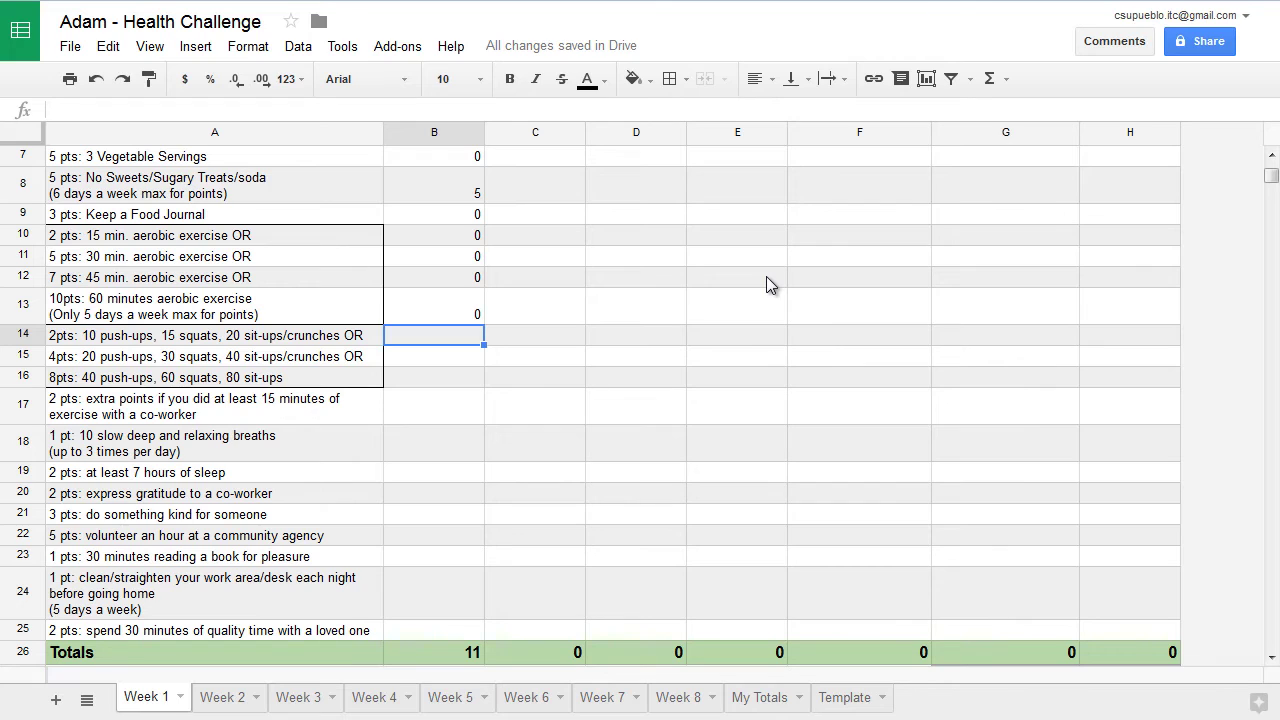
Enter Monday points 2, 0, 0 for push-ups and 0 for the co-worker bonus, totaling 13
type("2")
key("Return")
type("0")
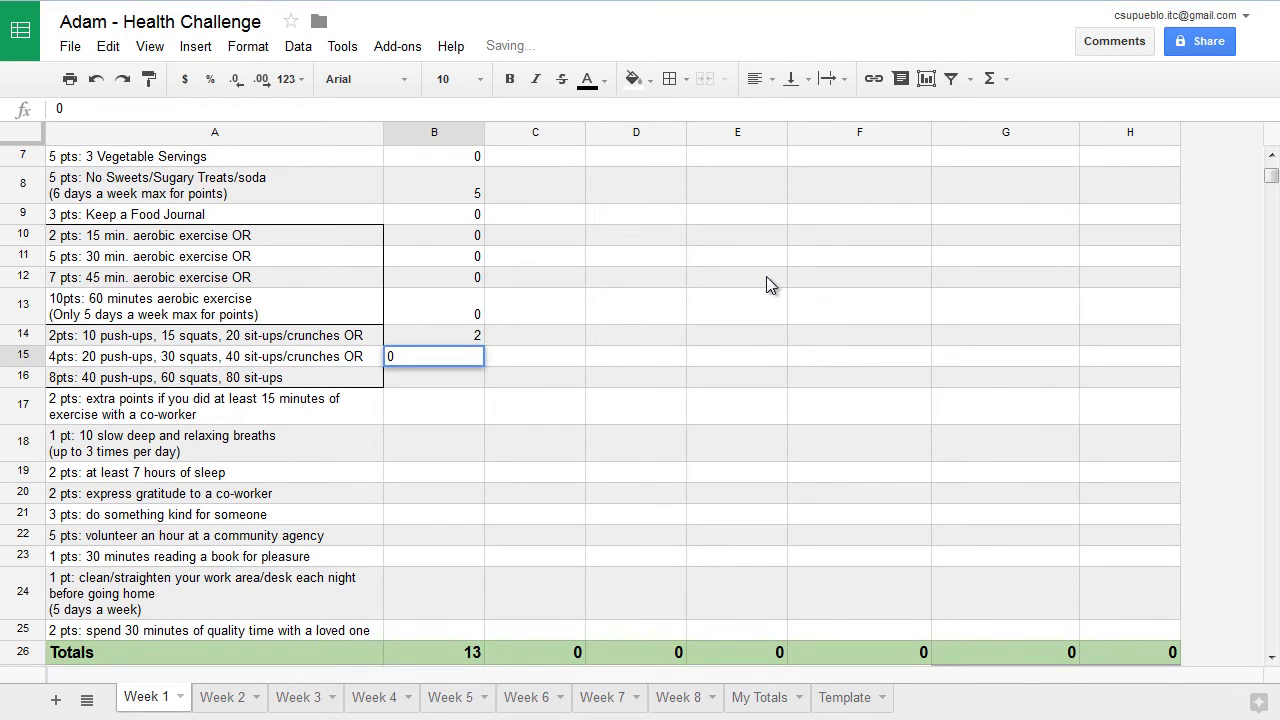
key("Return")
type("0")
key("Return")
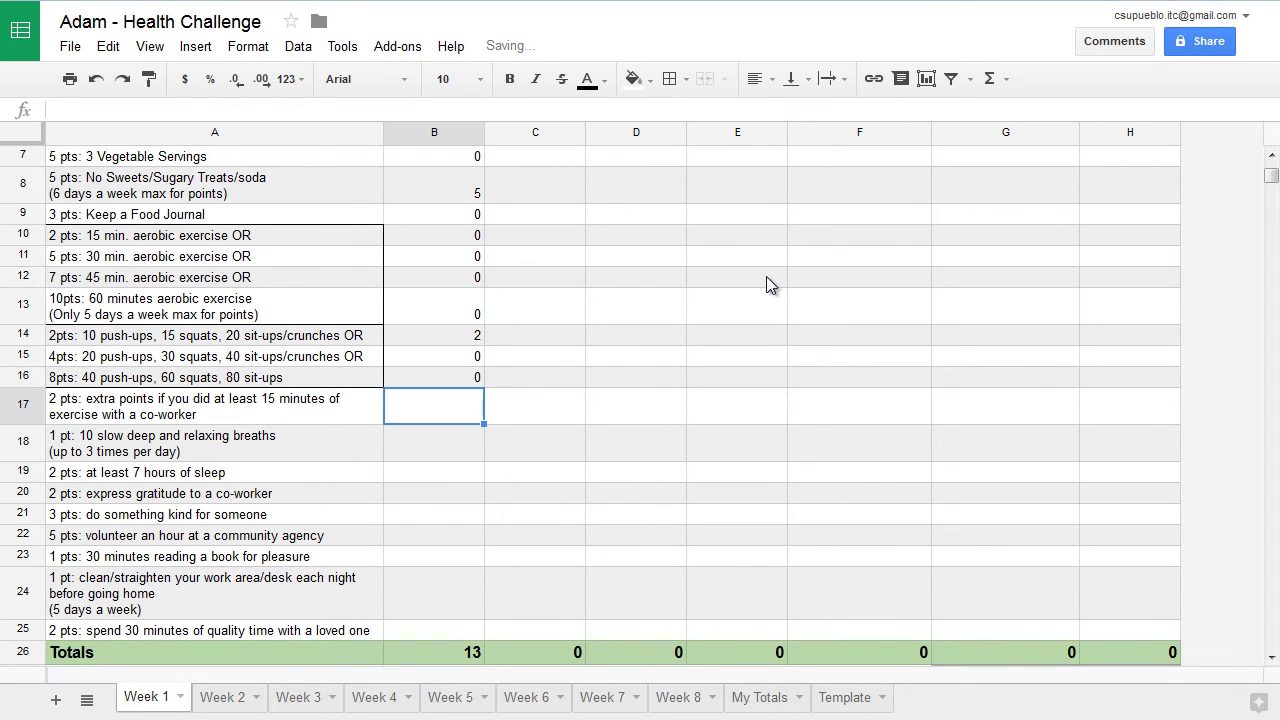
type("0")
key("Return")
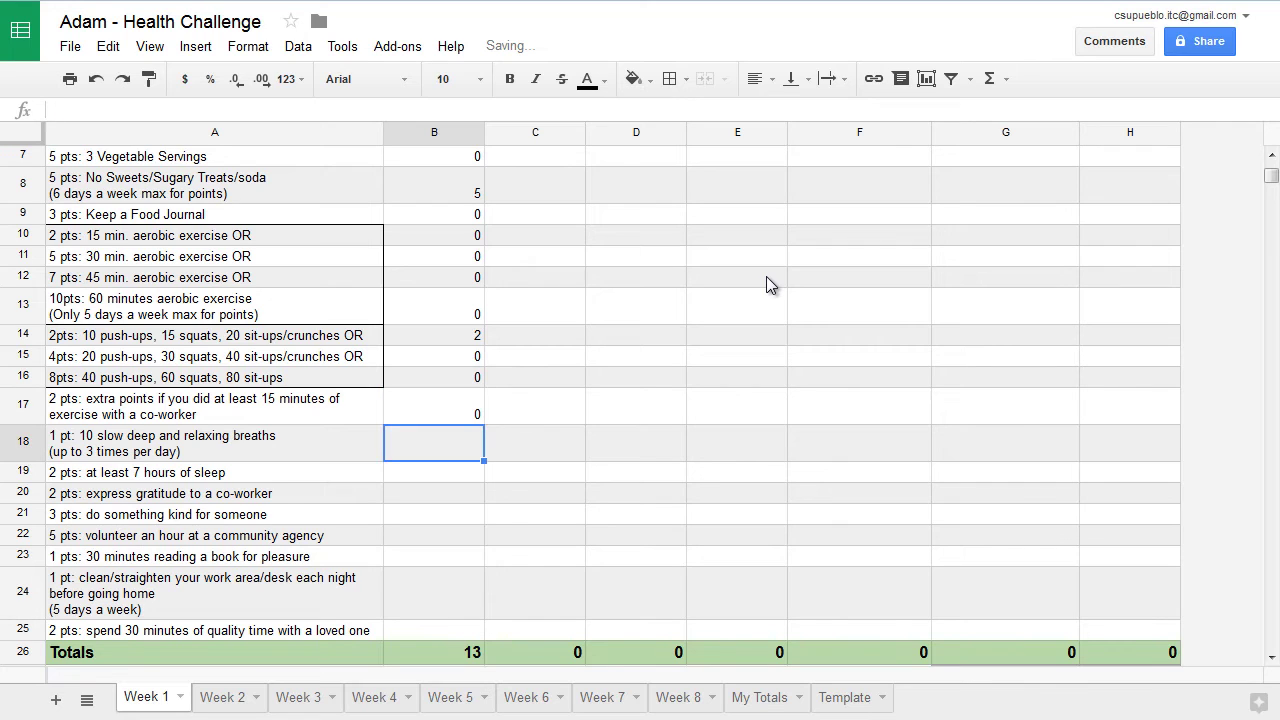
Enter Monday points 1, 0, 2, 3 for deep breathing, sleep, gratitude and doing something kind
left_click(1271, 657)
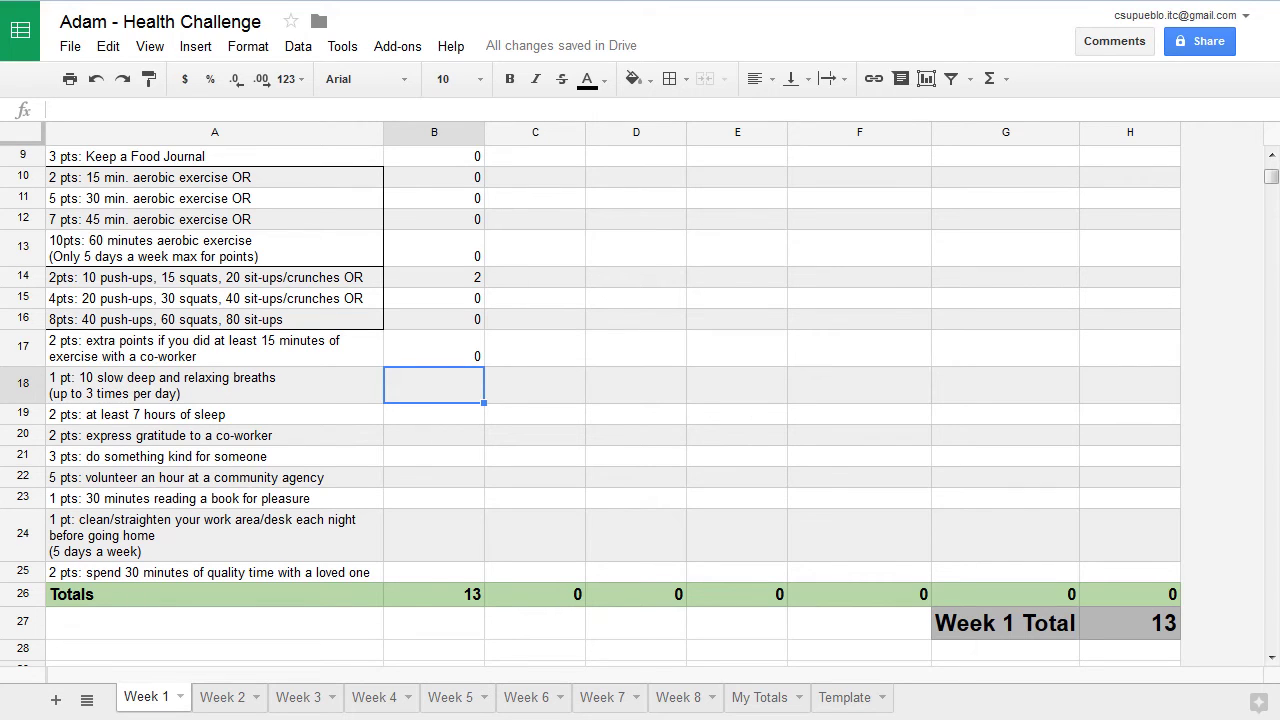
type("1")
key("Return")
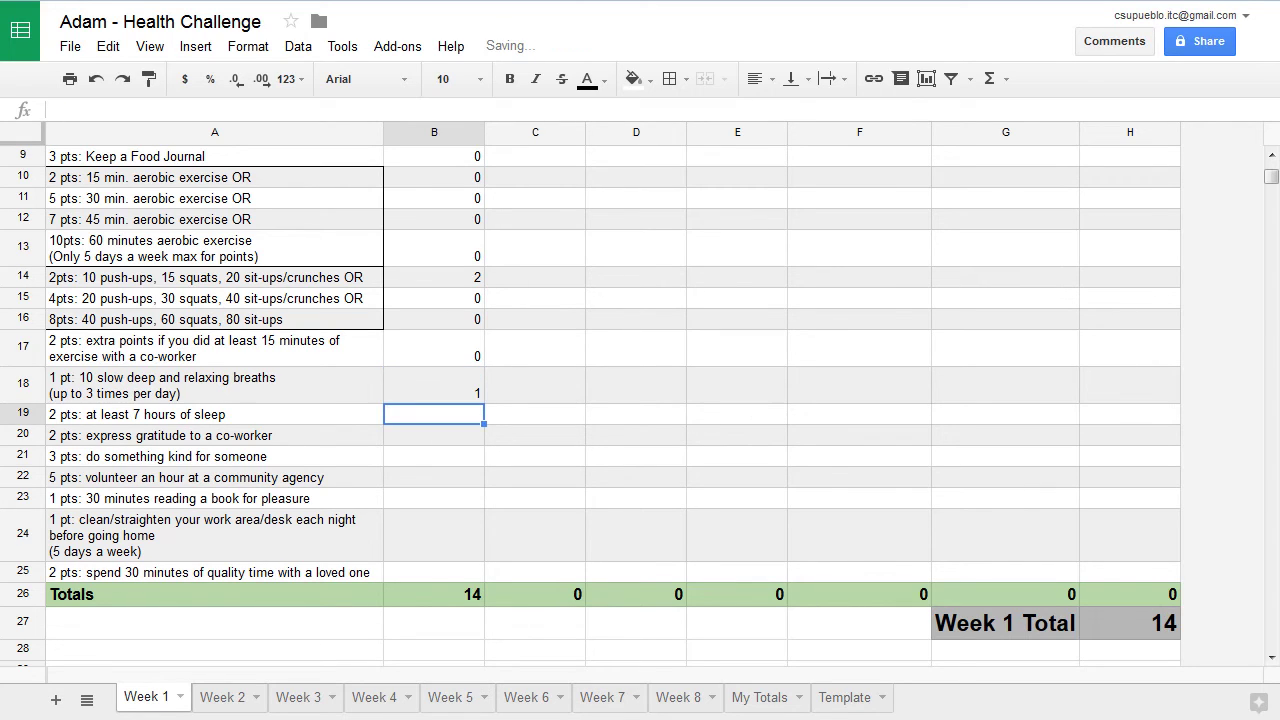
type("0")
key("Return")
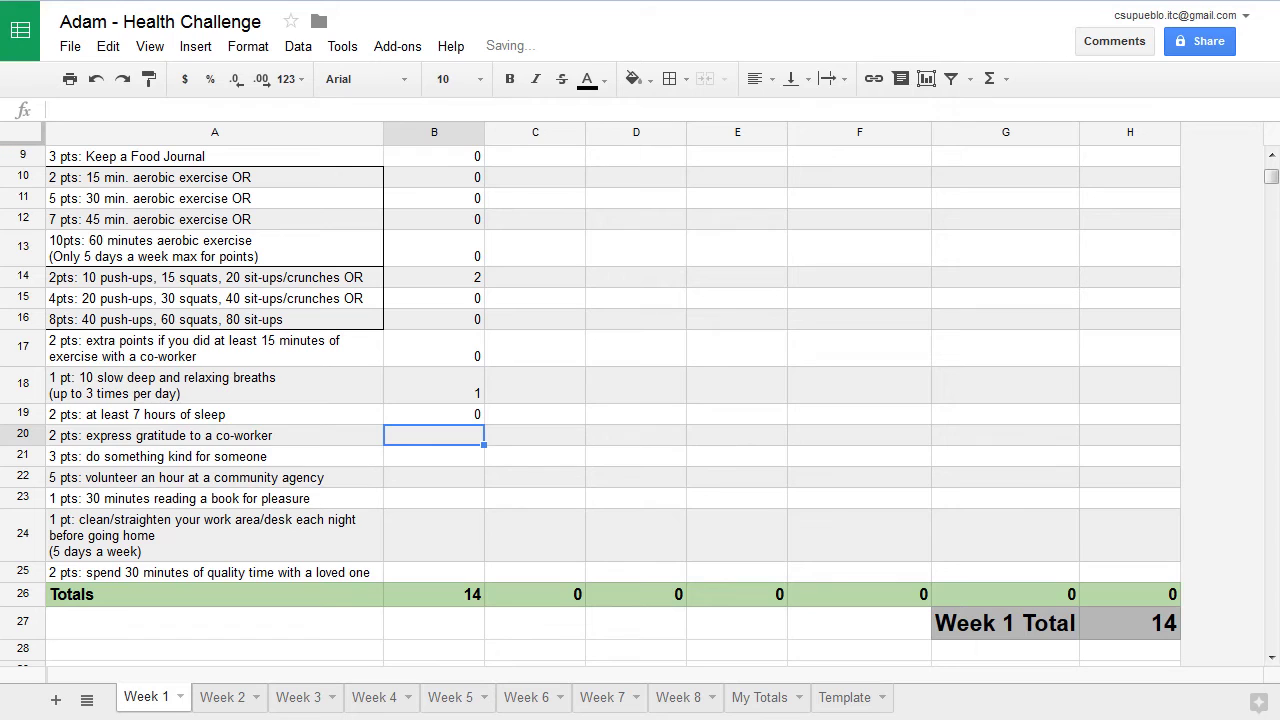
type("2")
key("Return")
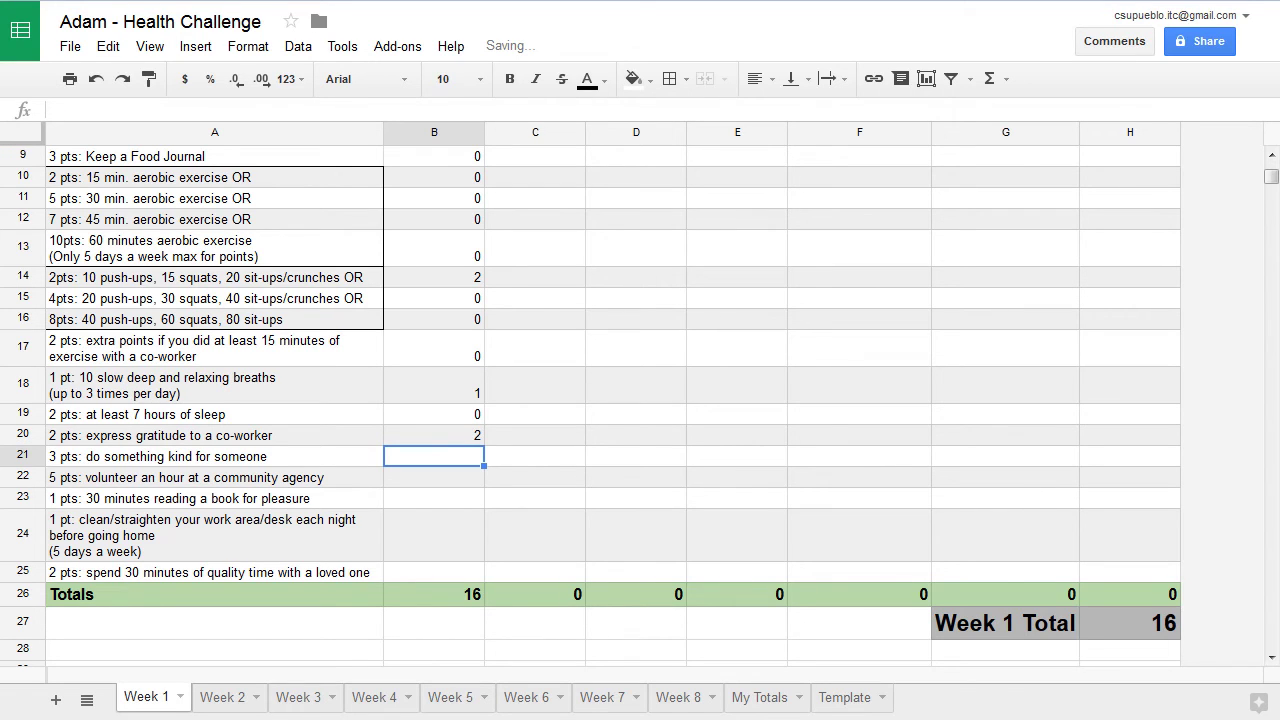
type("3")
key("Return")
Enter Monday points 0, 0, 1, 2 for volunteering, reading, tidying and quality time, reaching 22
type("0")
key("Return")
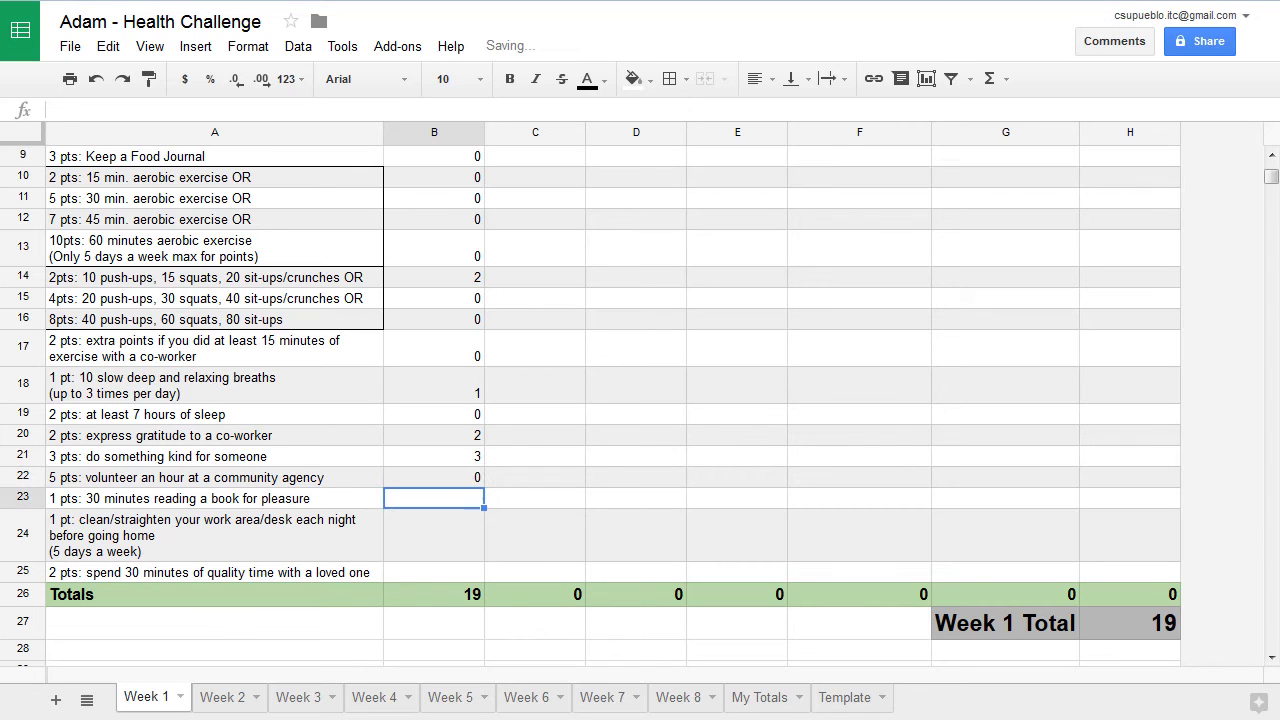
type("0")
key("Return")
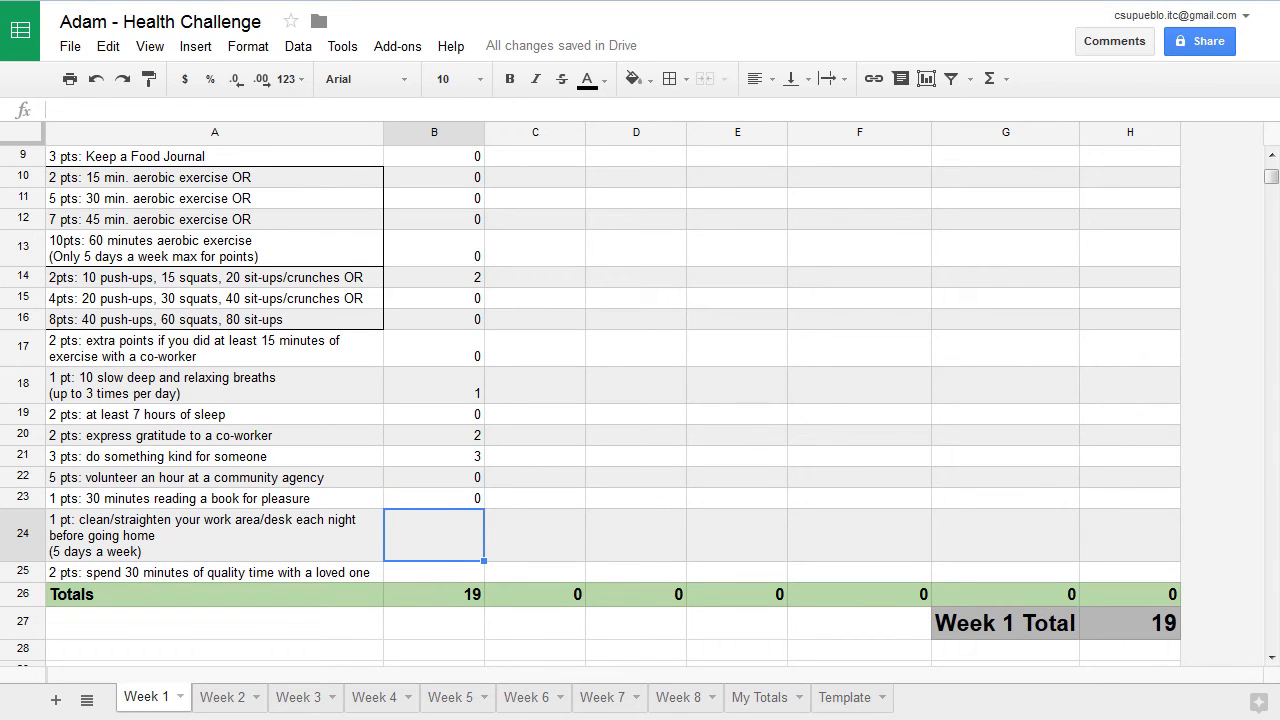
type("1")
key("Return")
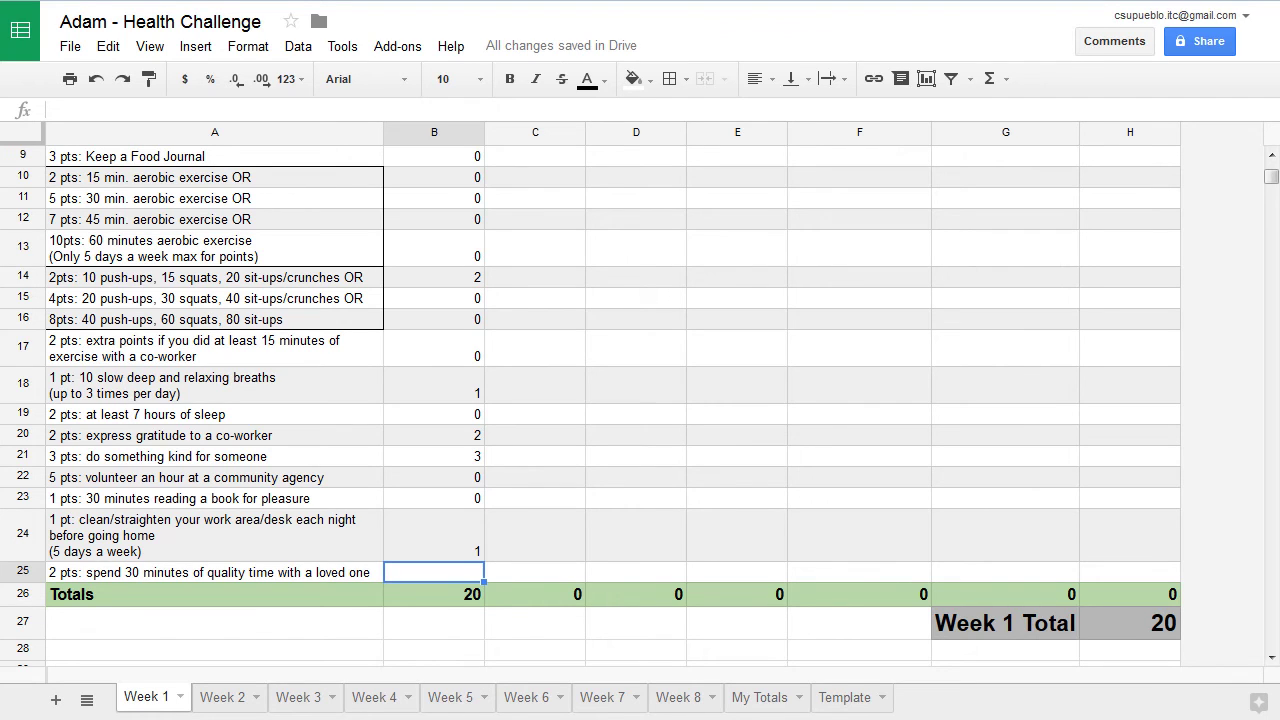
type("2")
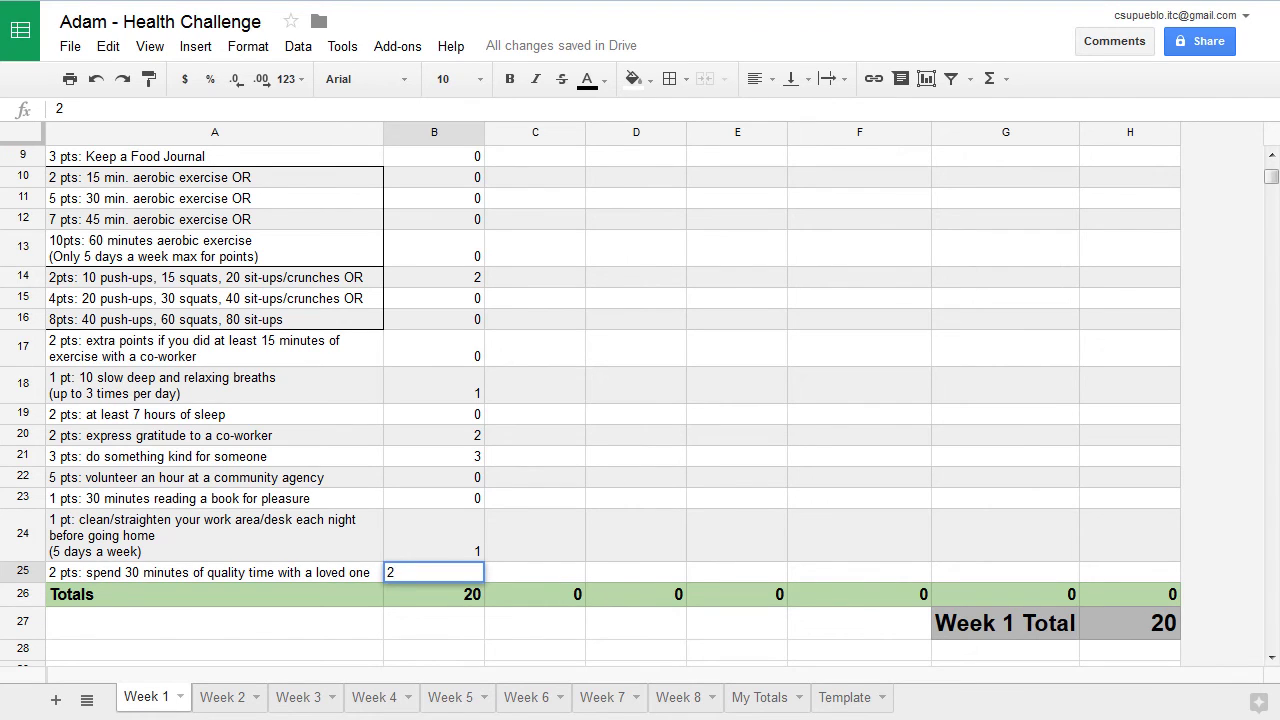
key("Return")
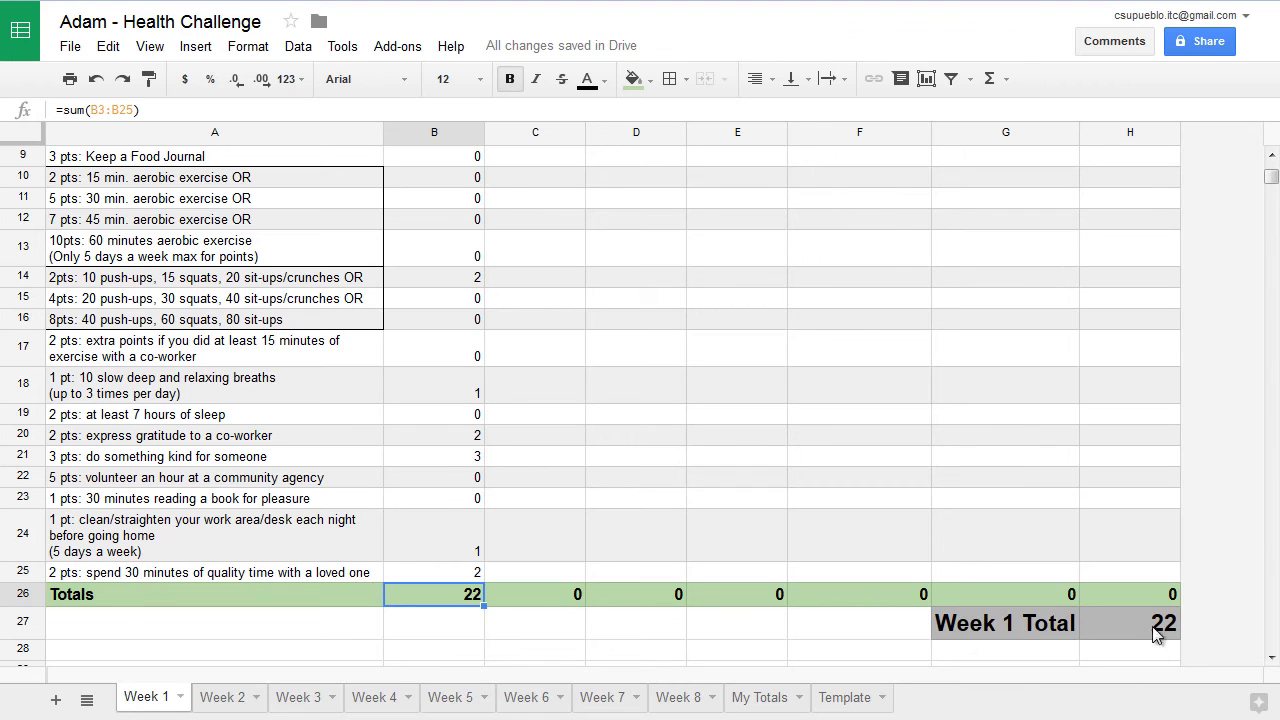
View My Totals showing Week 1 at 22 points and try the Report Your Totals link
left_click(760, 697)
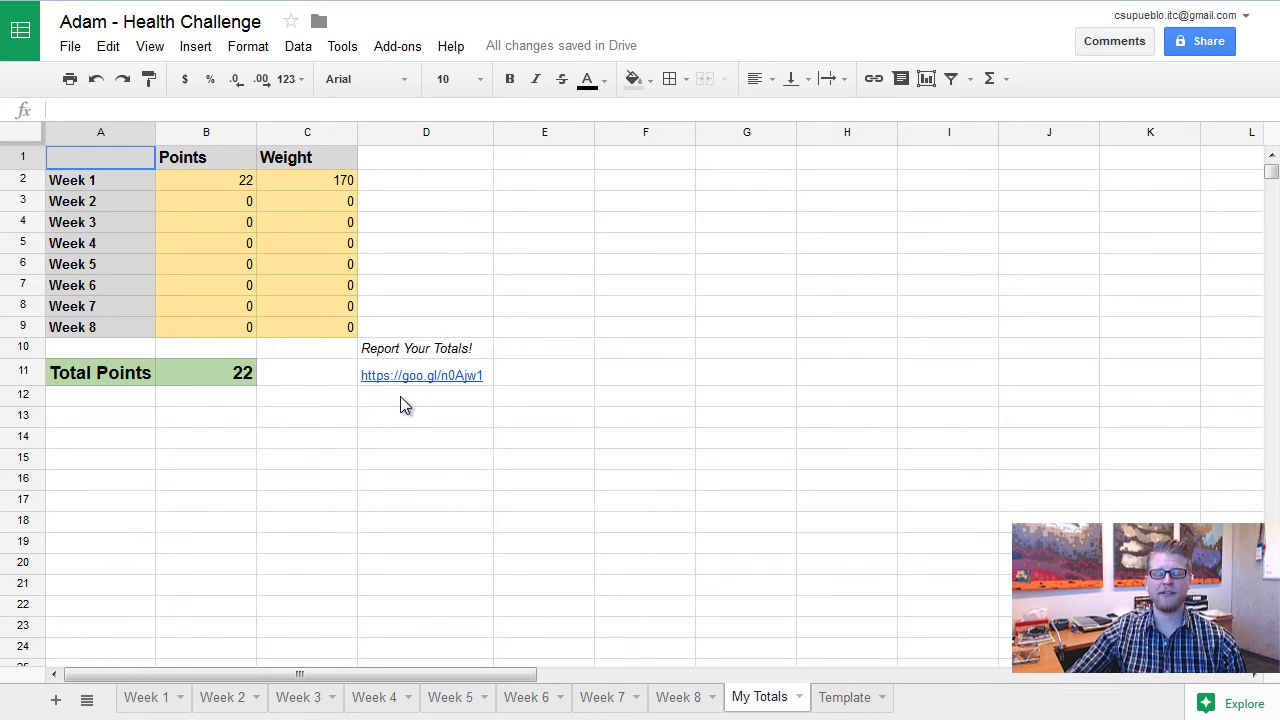
mouse_move(393, 386)
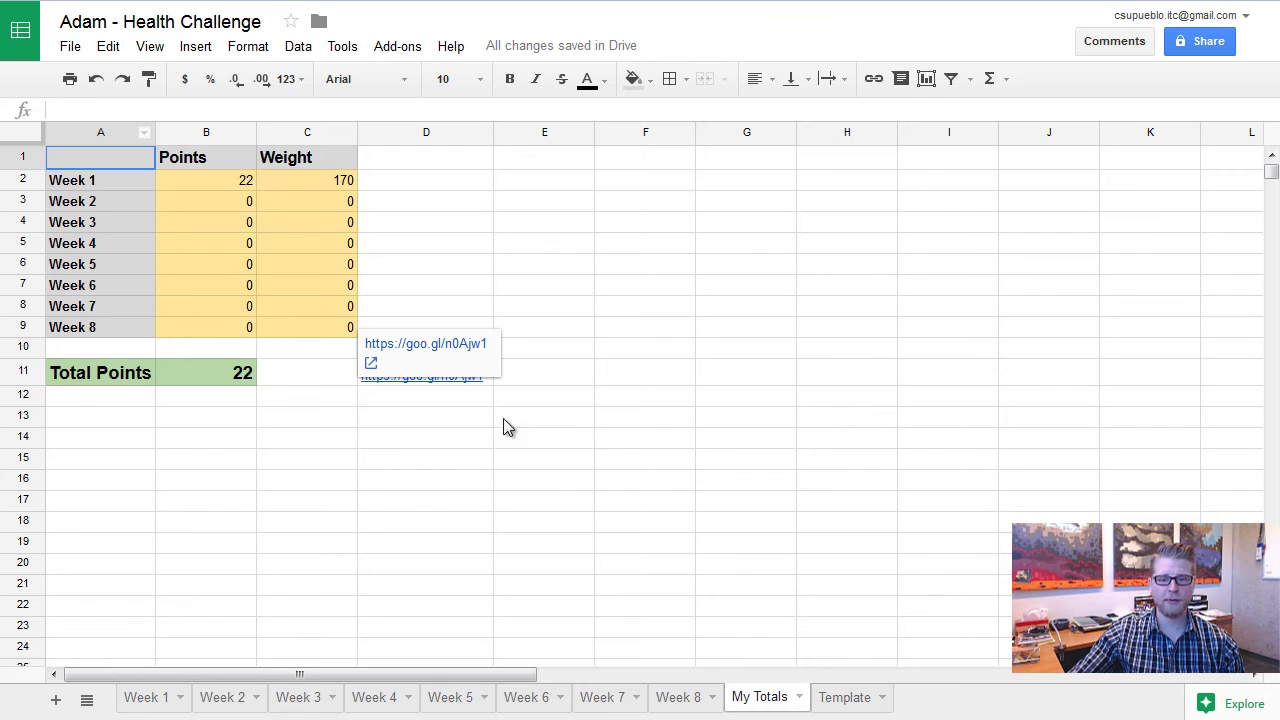
left_click(429, 400)
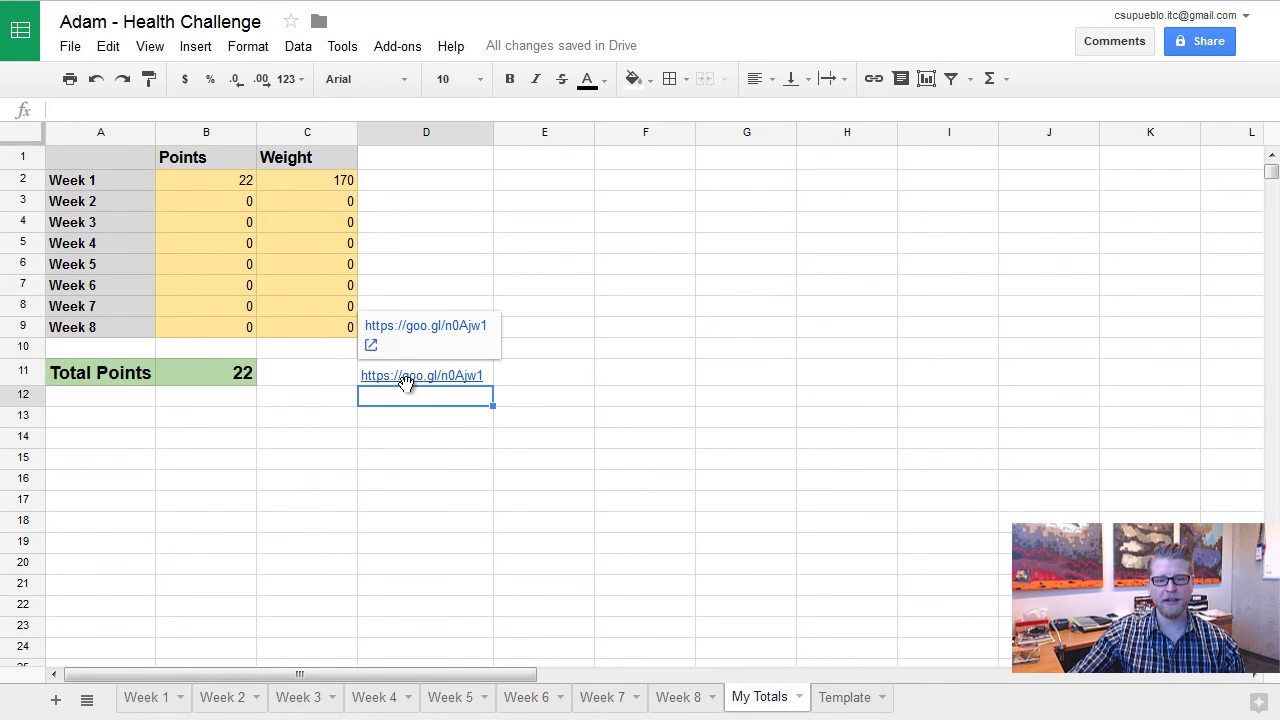
Open the Health Challenge form, enter your first name and pick Week 1 [02/28 - 03/05]
left_click(395, 333)
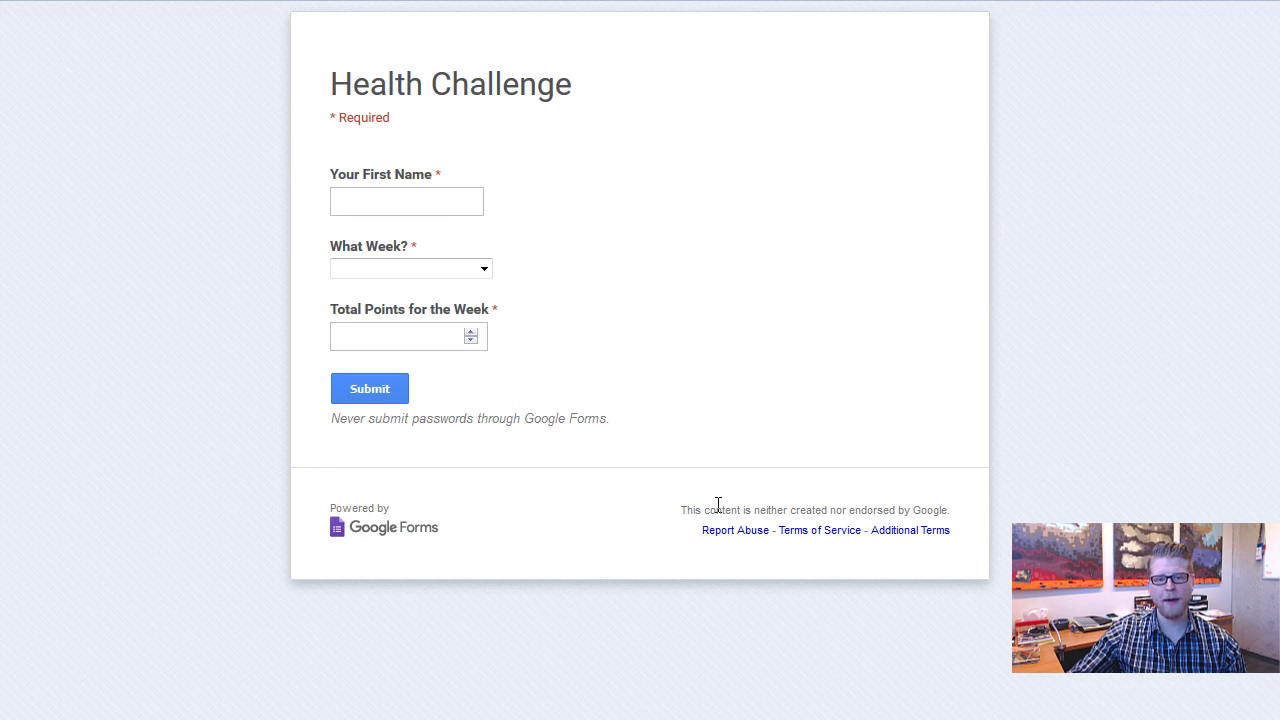
left_click(362, 198)
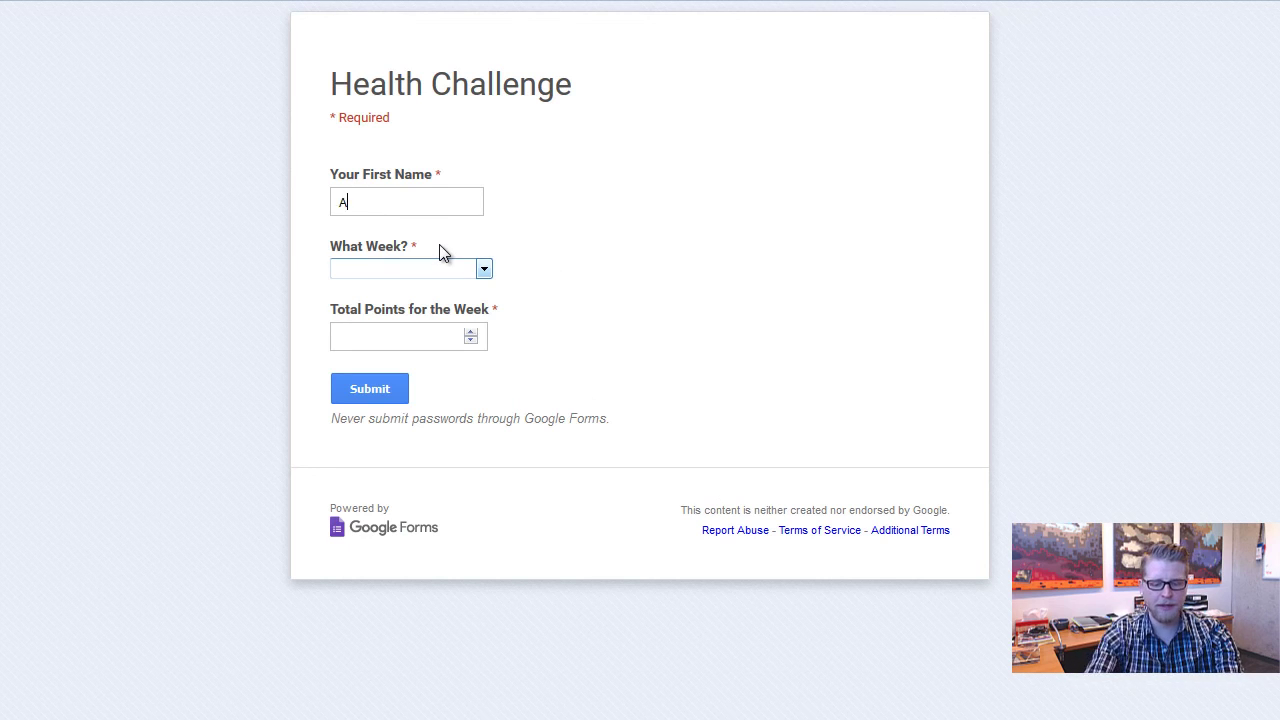
left_click(429, 267)
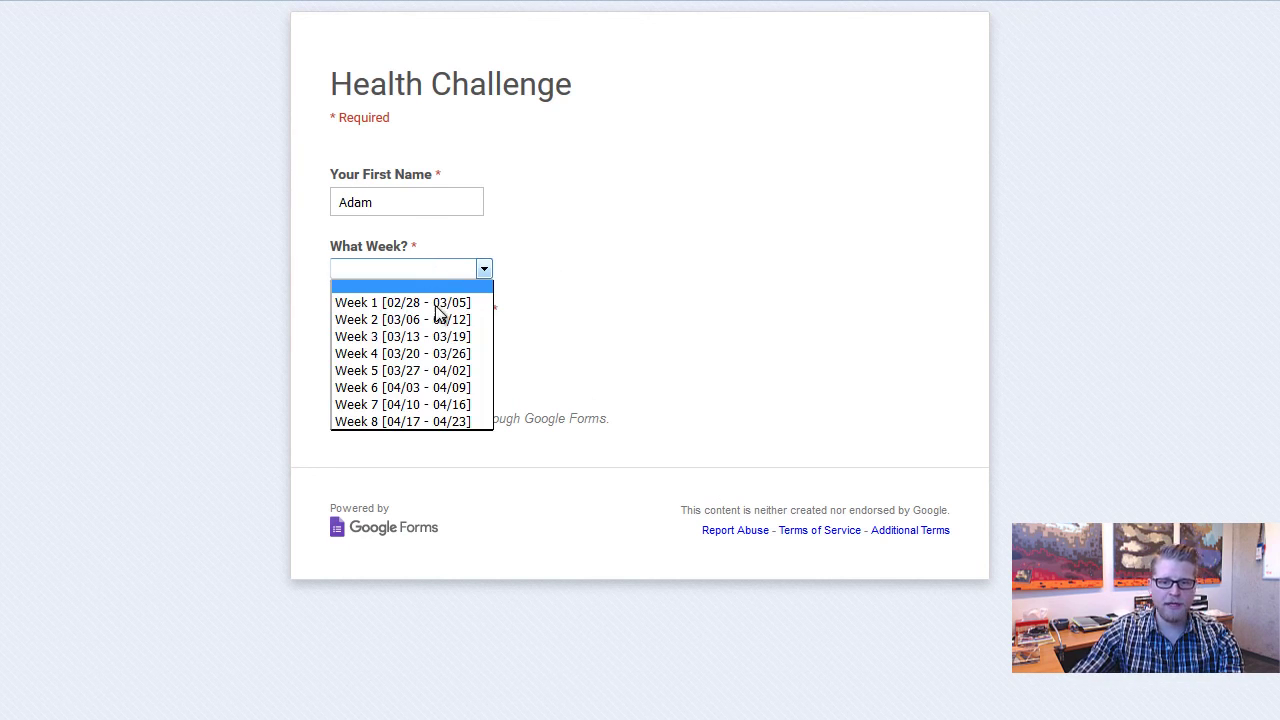
left_click(437, 307)
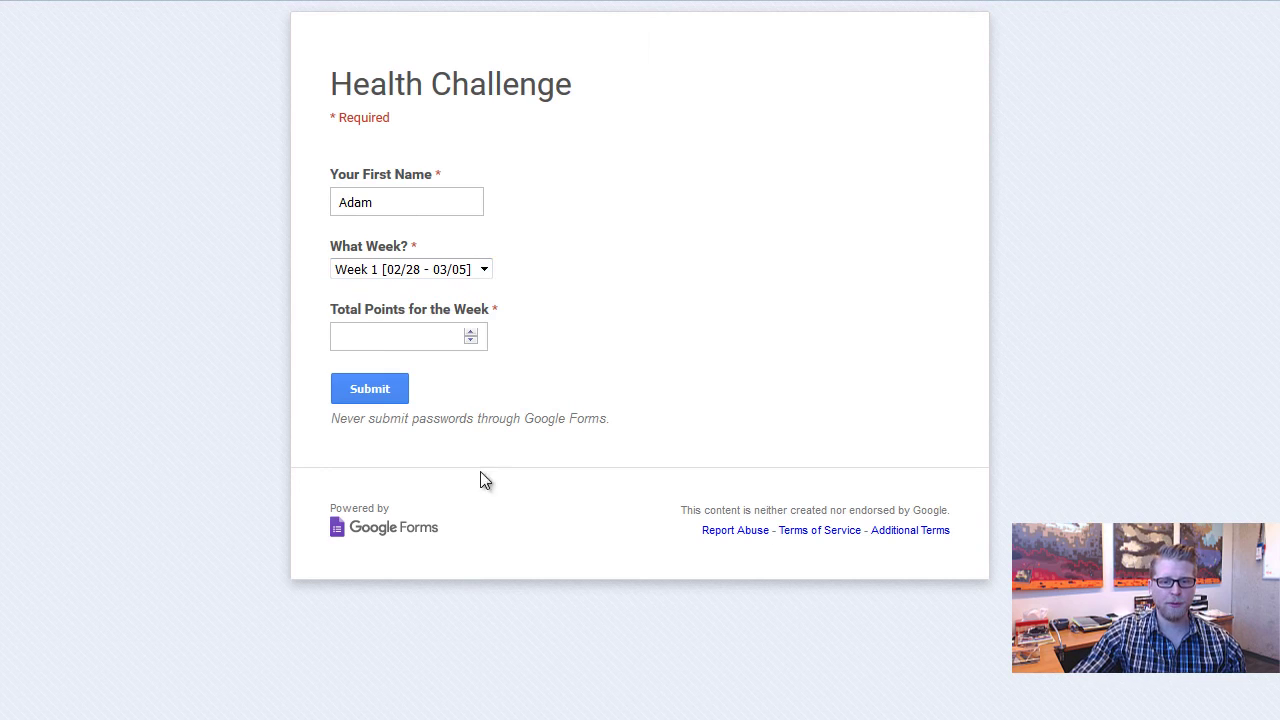
Enter 22 as Total Points and submit the form response
left_click(359, 332)
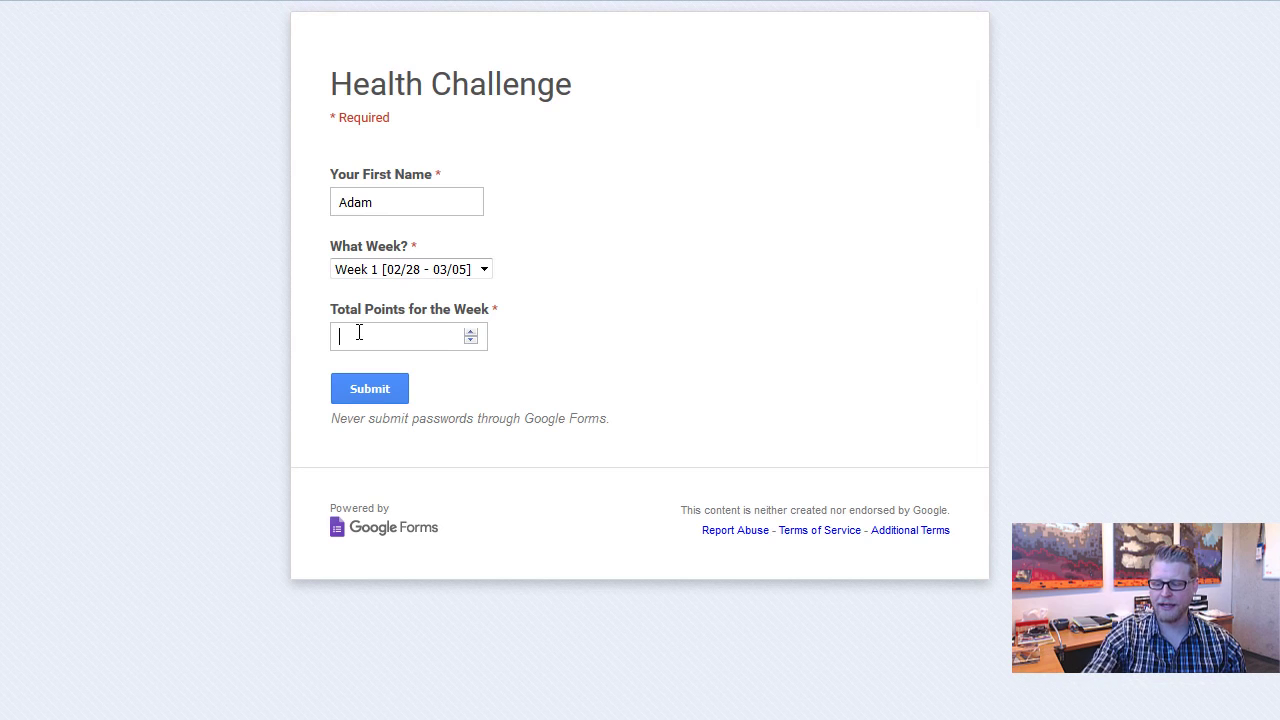
type("22")
left_click(359, 390)
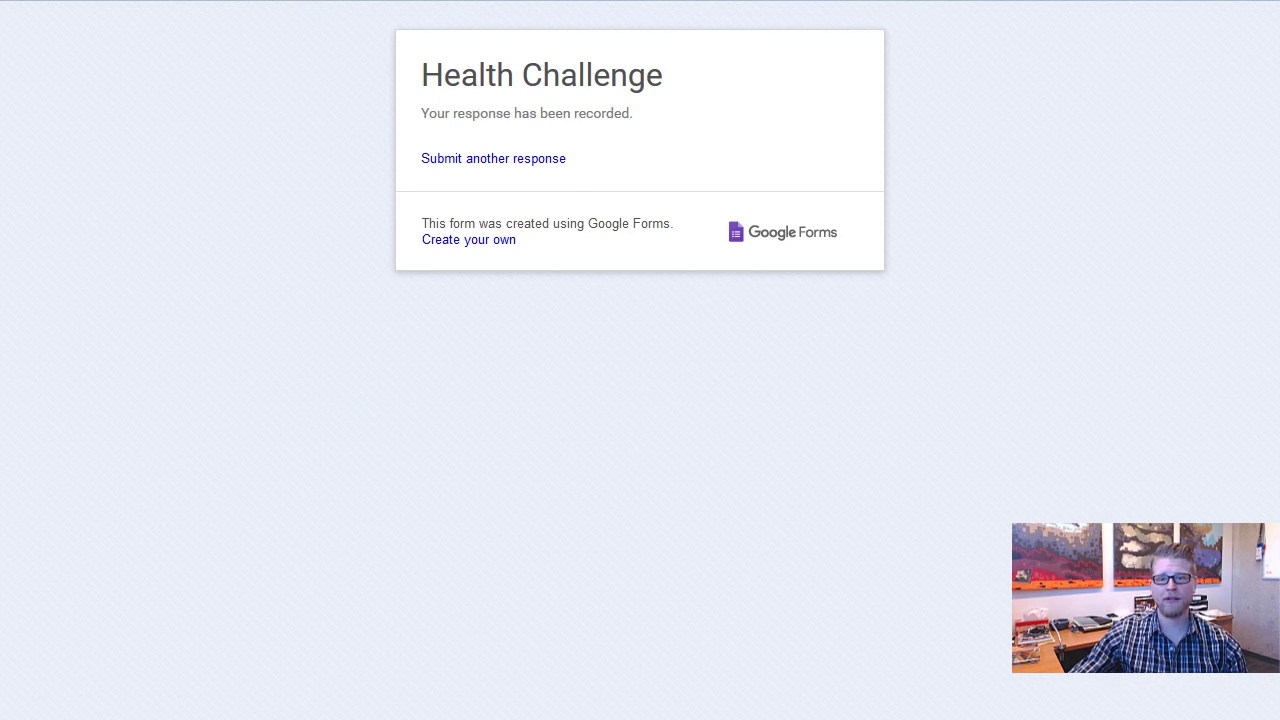
Close the form tab and go back to the Week 1 sheet showing 22 points
key("ctrl+w")
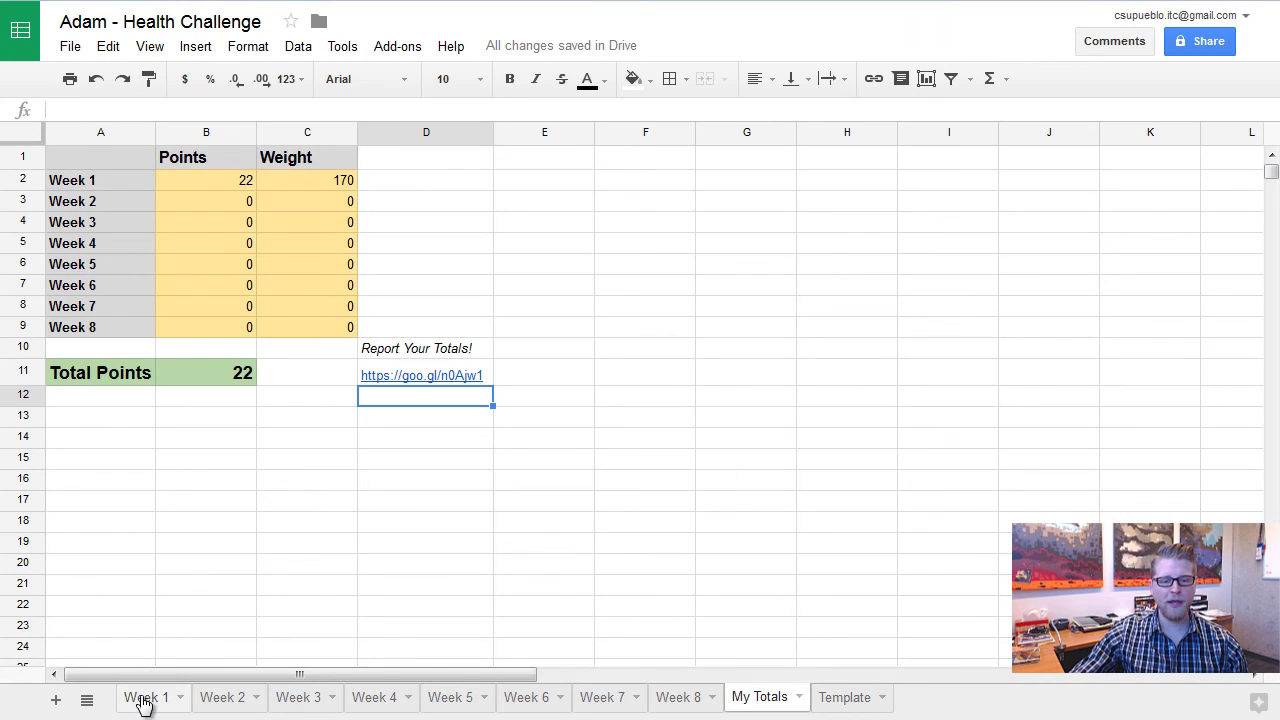
left_click(143, 697)
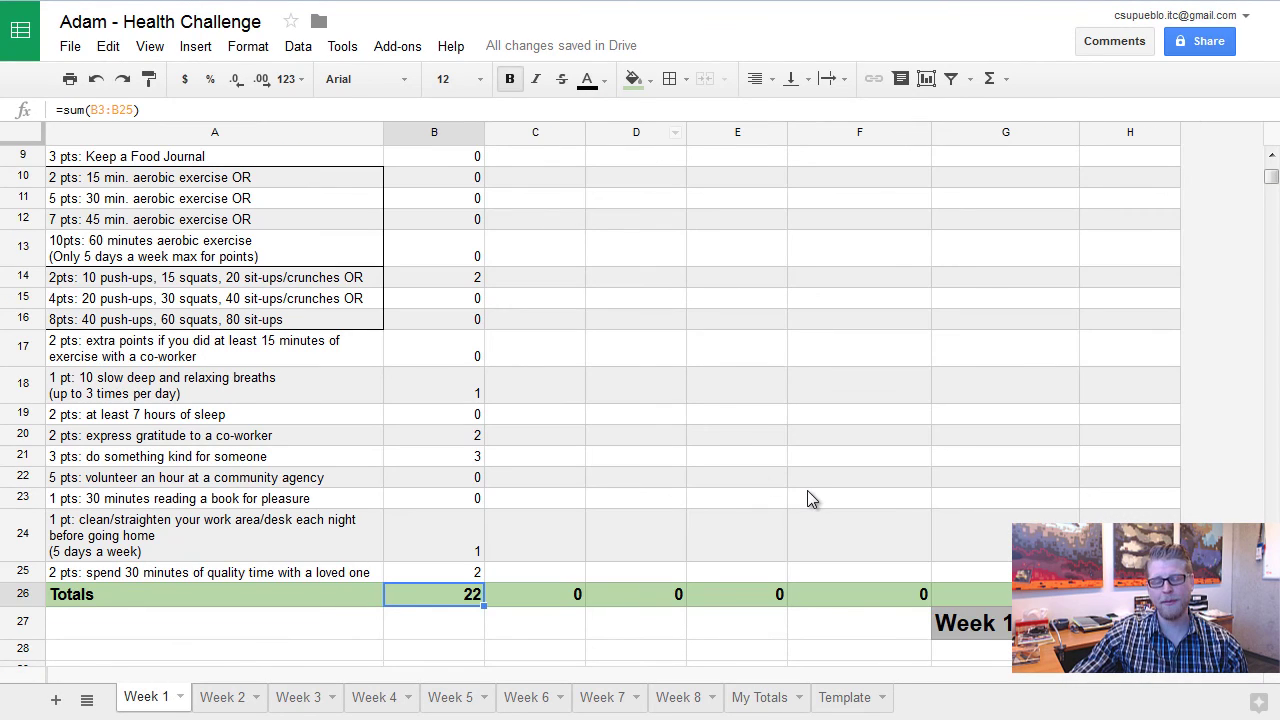